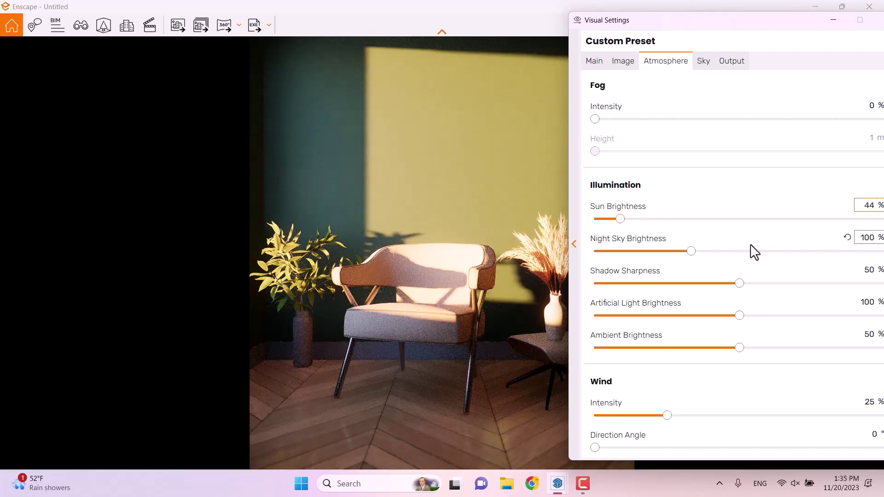
Enter shadow sharpness 4 and artificial light 124, then drag ambient brightness down to 34%
left_click_drag(737, 284, 571, 306)
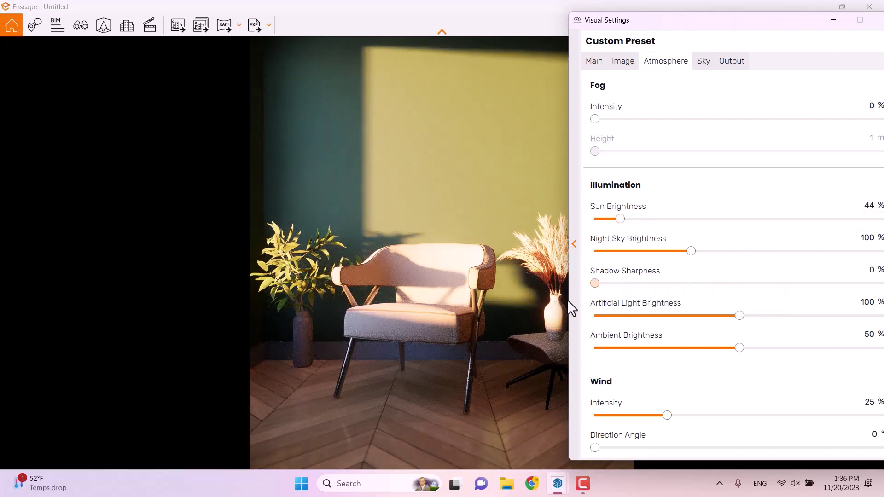
left_click(869, 270)
type("4")
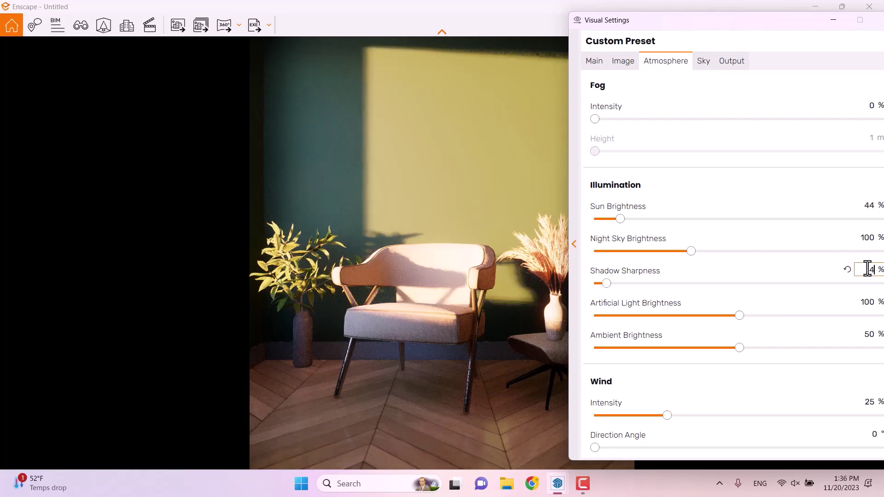
left_click(868, 302)
type("124")
left_click_drag(741, 349, 645, 358)
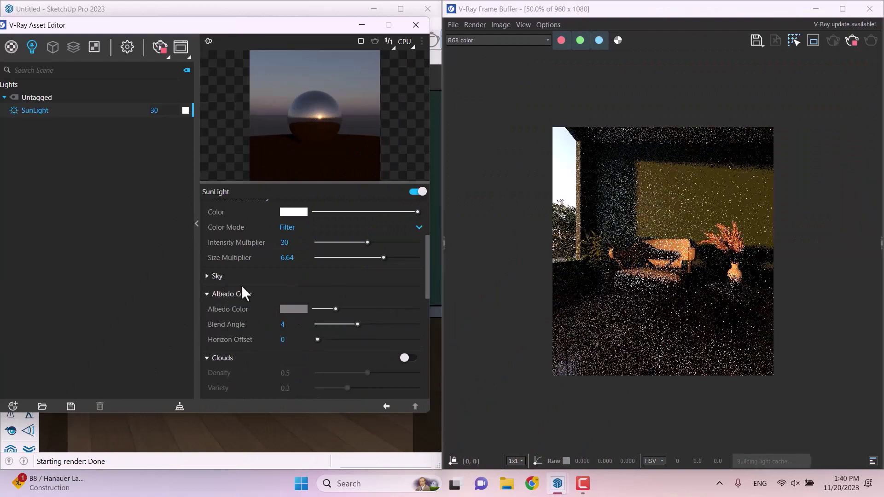
Add a Light Mix render element in the V-Ray Asset Editor
left_click(243, 293)
scroll(272, 340, "up", 5)
left_click(240, 225)
left_click(64, 49)
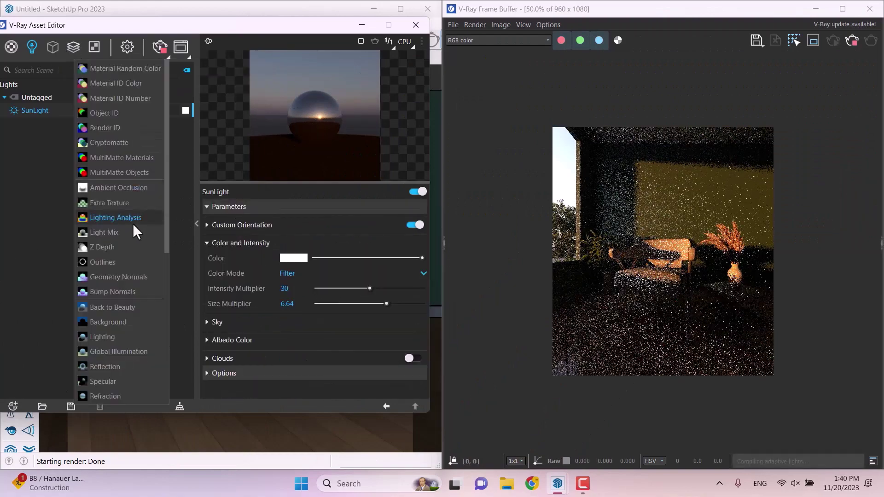
left_click(133, 223)
Enable environment GI in V-Ray's settings and set its multiplier to 11
left_click(127, 46)
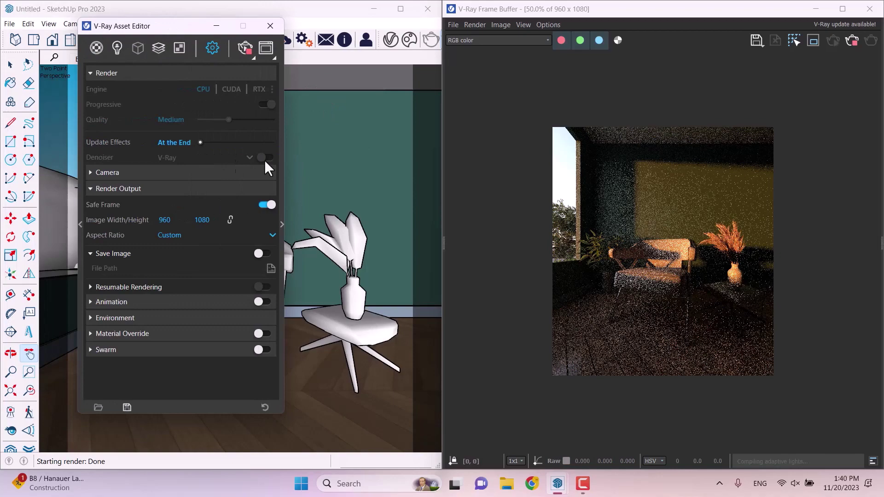
left_click(116, 254)
left_click(152, 303)
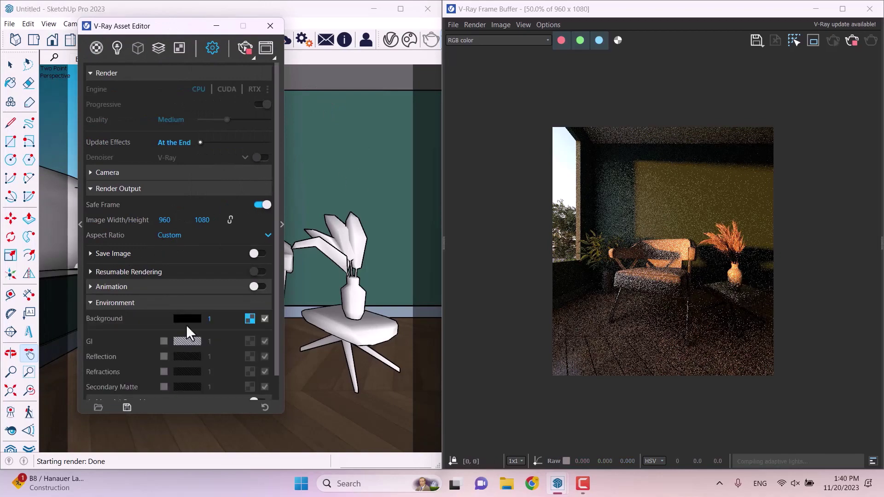
left_click(163, 342)
type("11")
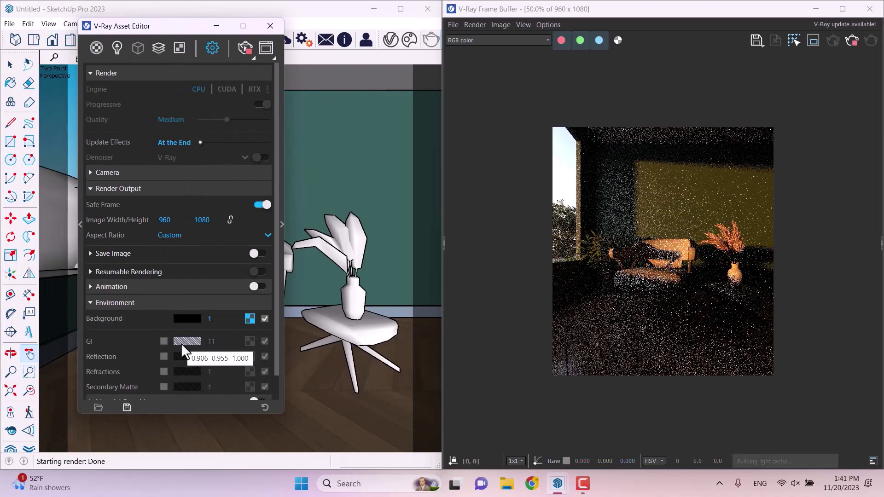
left_click(185, 342)
left_click(168, 341)
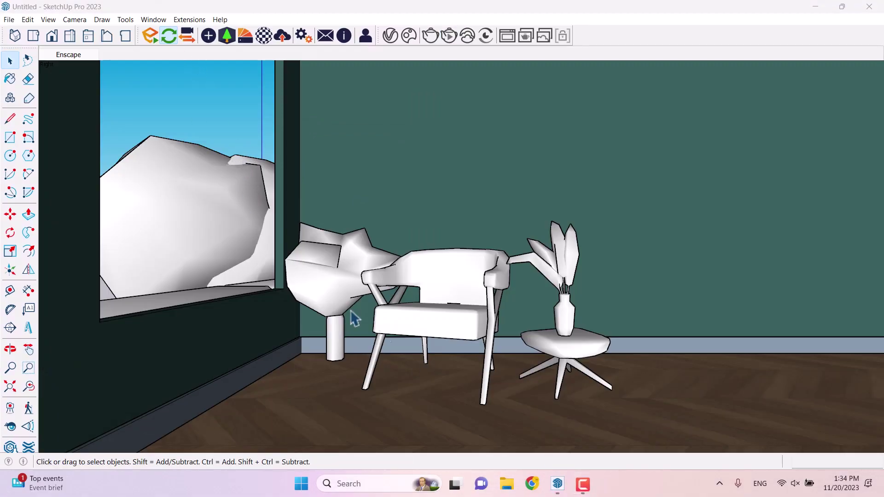
Start Enscape from the SketchUp toolbar to render the armchair room live
left_click(154, 42)
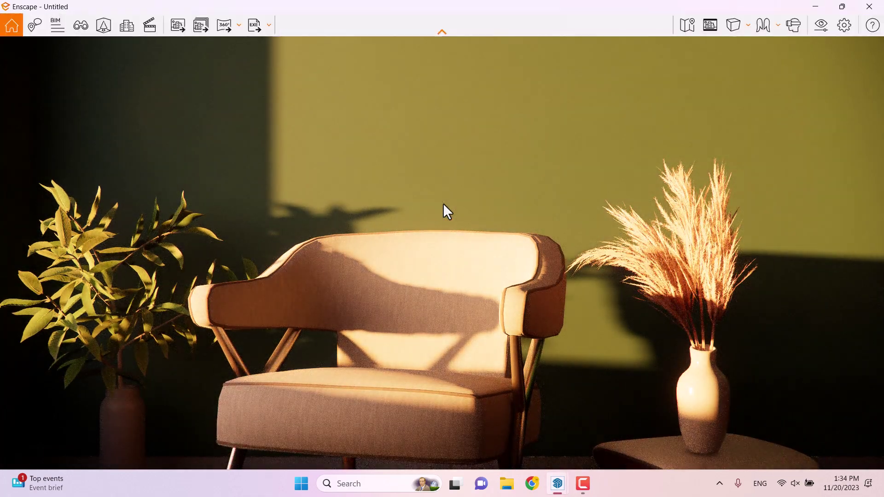
Turn on the safe frame and set rendering quality to Ultra in Visual Settings
left_click(706, 26)
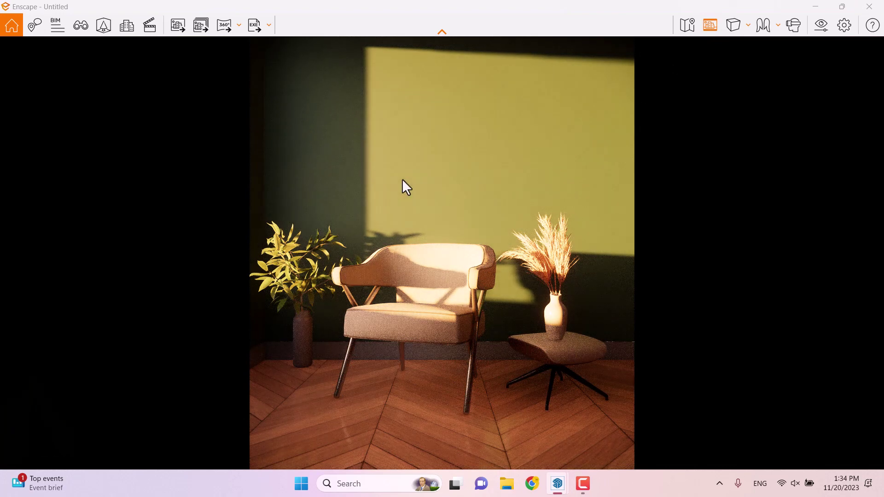
left_click(89, 31)
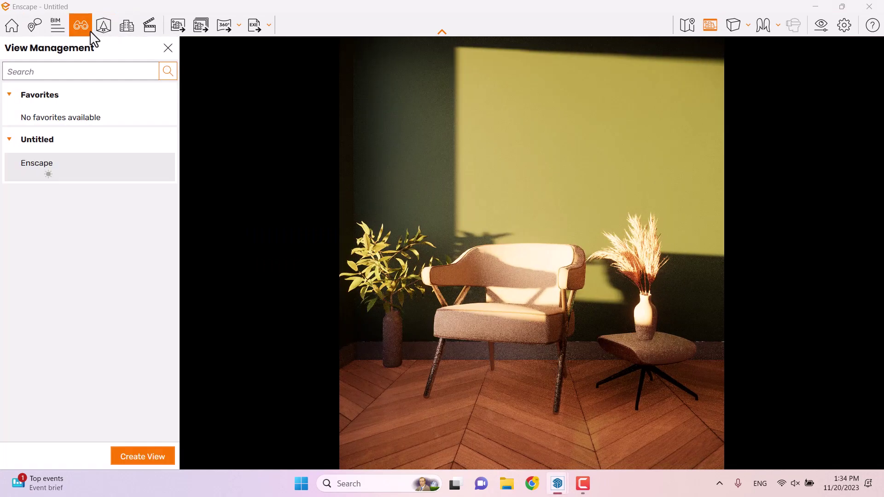
left_click(168, 48)
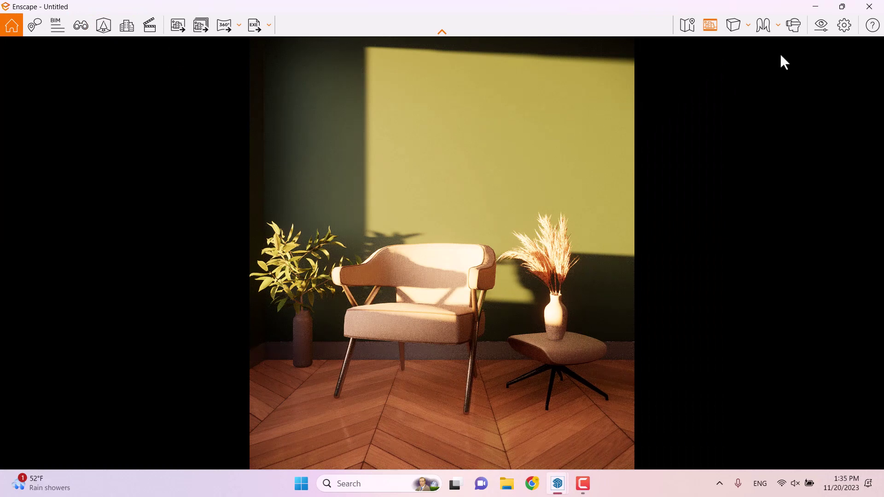
left_click(821, 25)
left_click_drag(283, 37, 769, 30)
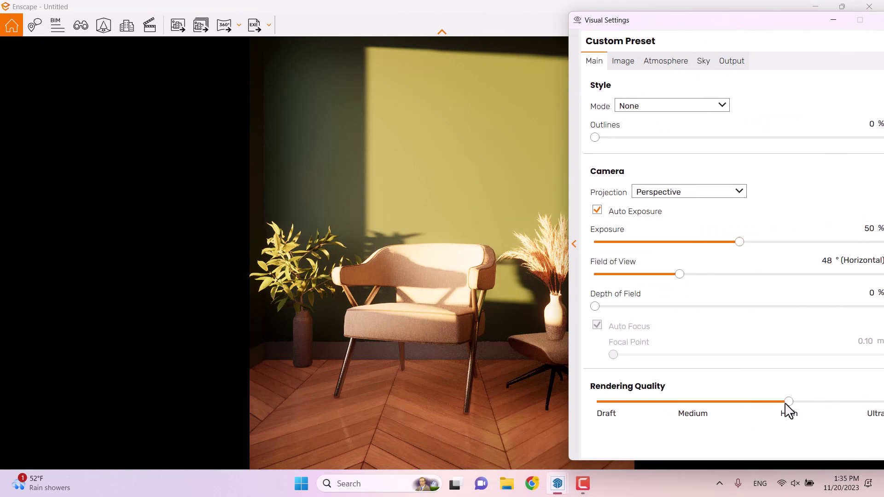
left_click_drag(789, 402, 870, 403)
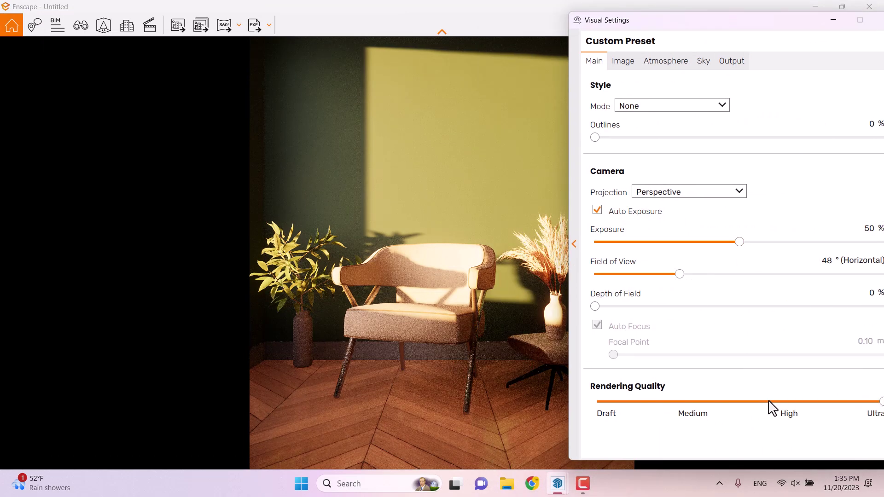
Set depth of field to 9% with Auto Focus off and a 2.24 m focal point
left_click_drag(595, 307, 636, 308)
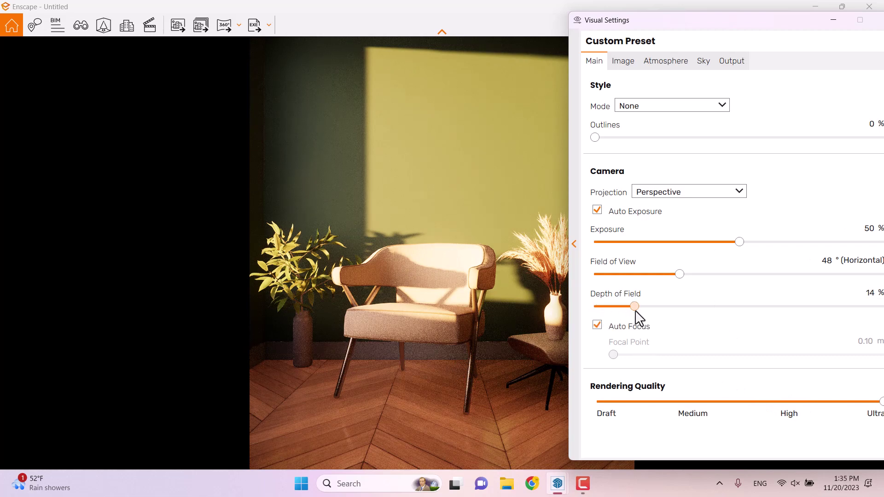
left_click(599, 327)
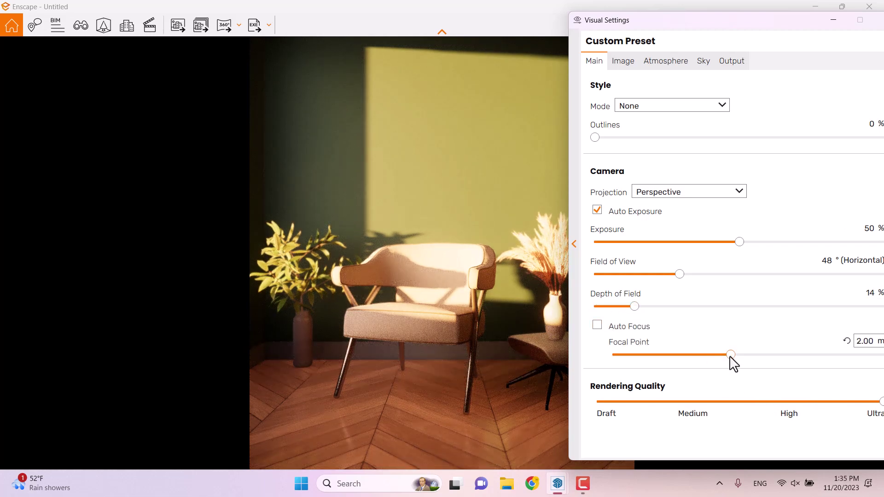
mouse_move(731, 357)
left_mouse_down()
mouse_move(704, 358)
mouse_move(735, 359)
left_mouse_up()
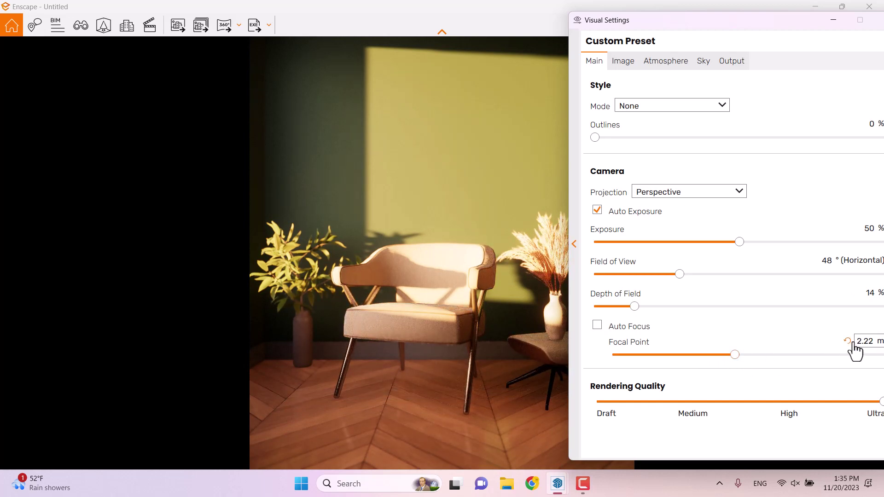
left_click(849, 342)
double_click(862, 341)
type("2")
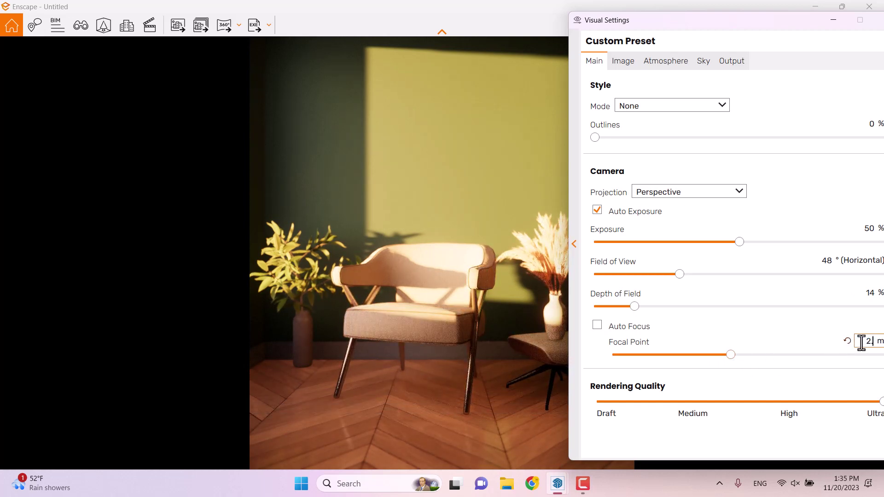
type(".24")
key("Return")
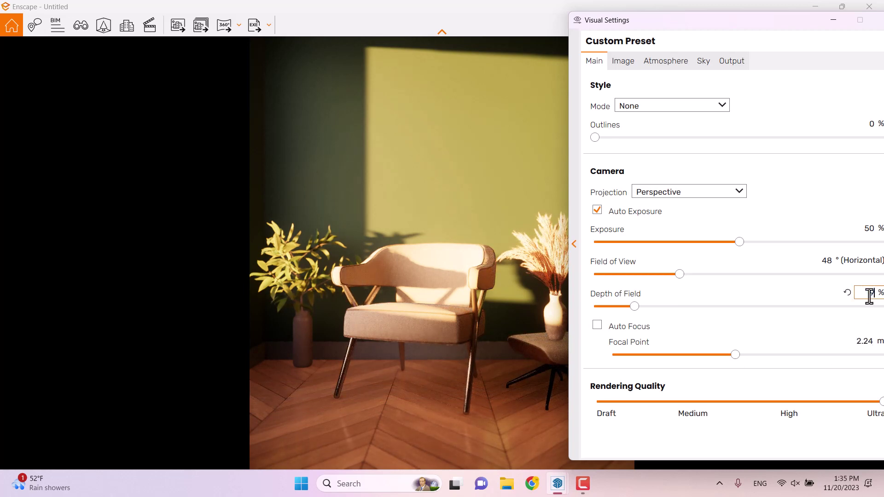
key("Return")
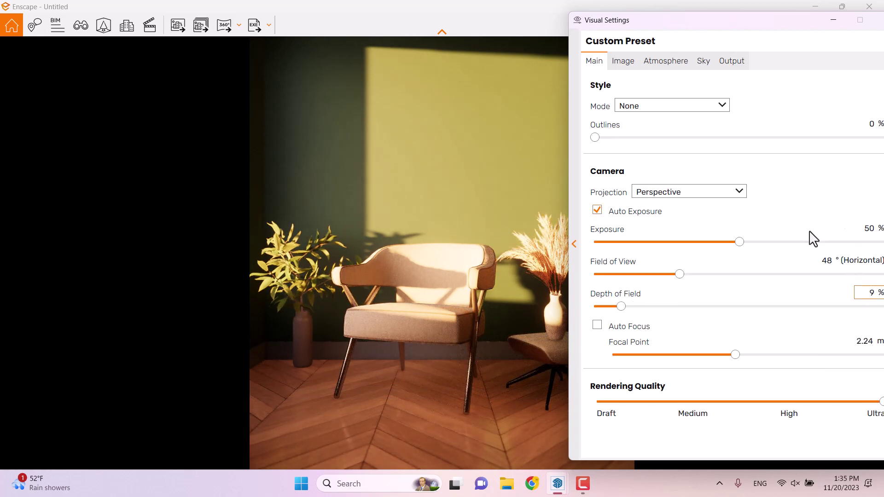
Set cloud Density, Variety, Cirrus Amount and Contrails each to 0 on the Sky tab
left_click(656, 66)
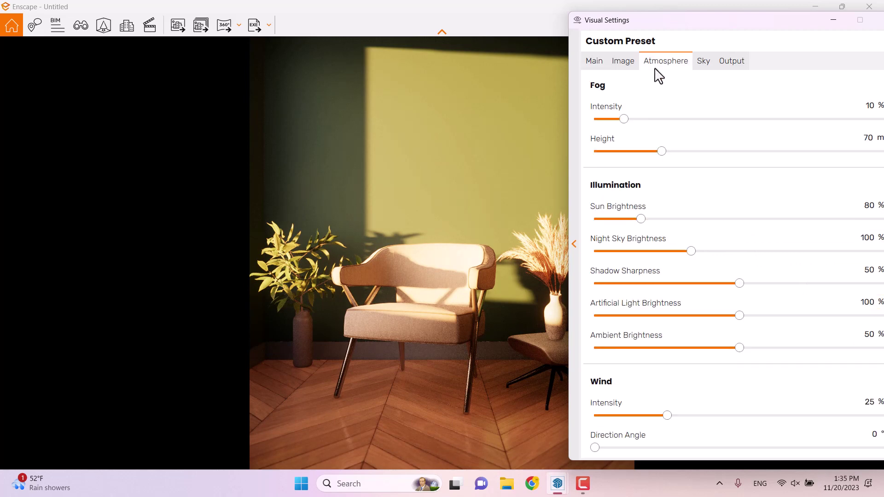
left_click(593, 62)
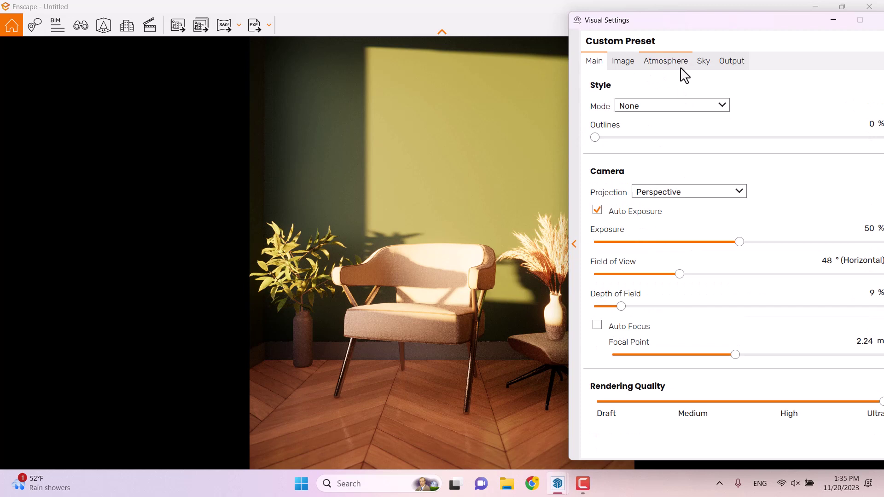
left_click(704, 63)
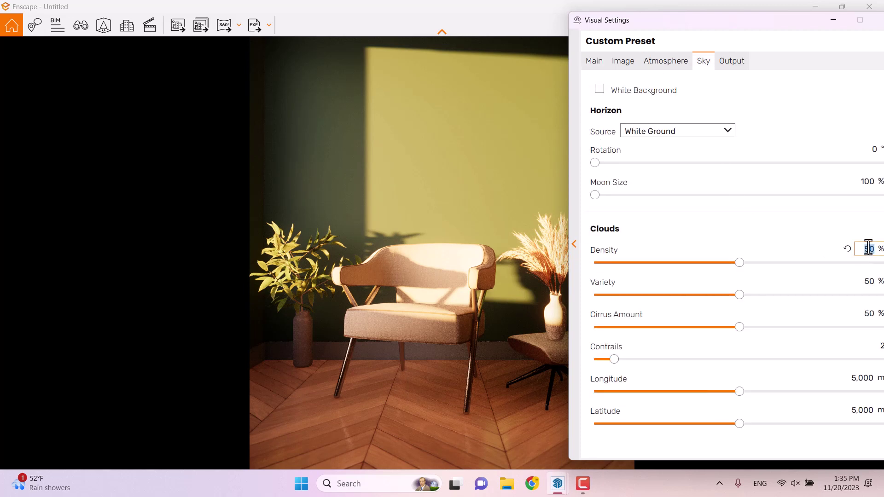
type("0")
double_click(868, 281)
type("0")
double_click(868, 314)
type("0")
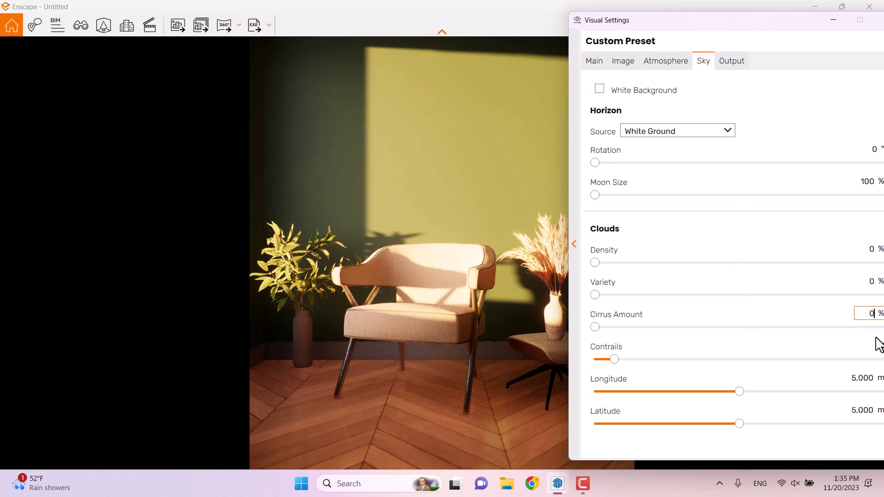
double_click(878, 346)
type("0")
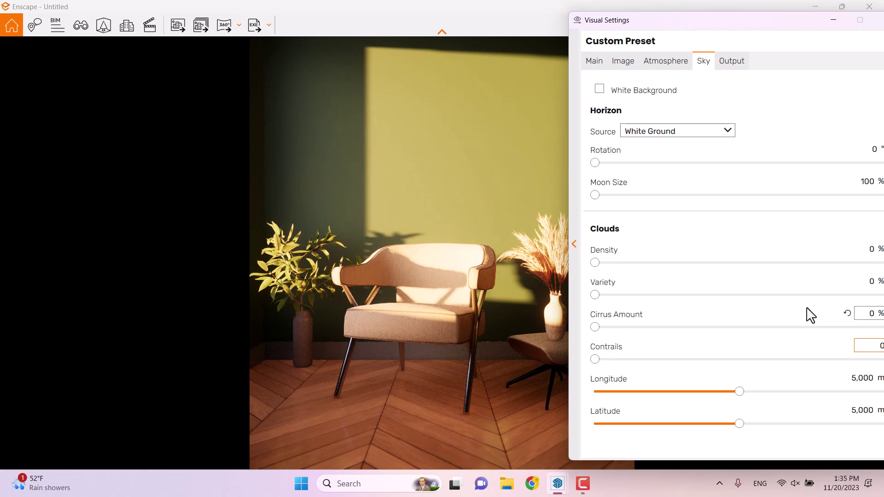
Keep White Ground as the horizon source and show the 960 × 1080 PNG output settings
left_click(651, 133)
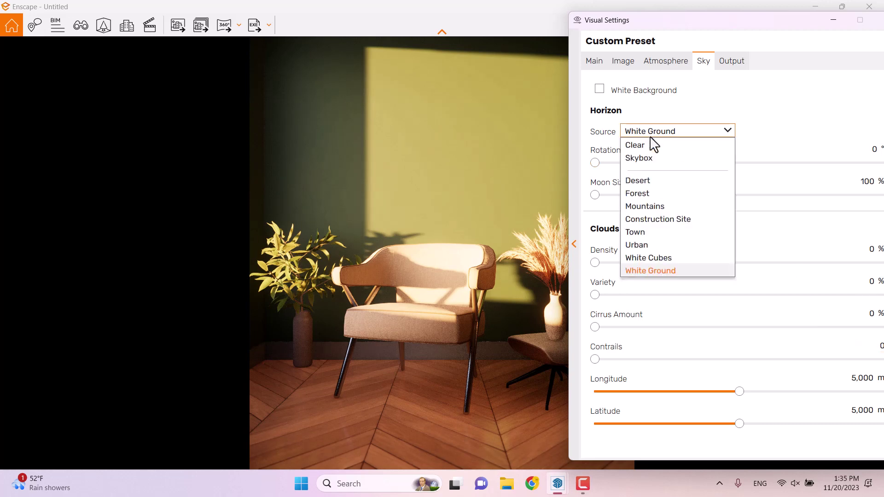
left_click(655, 272)
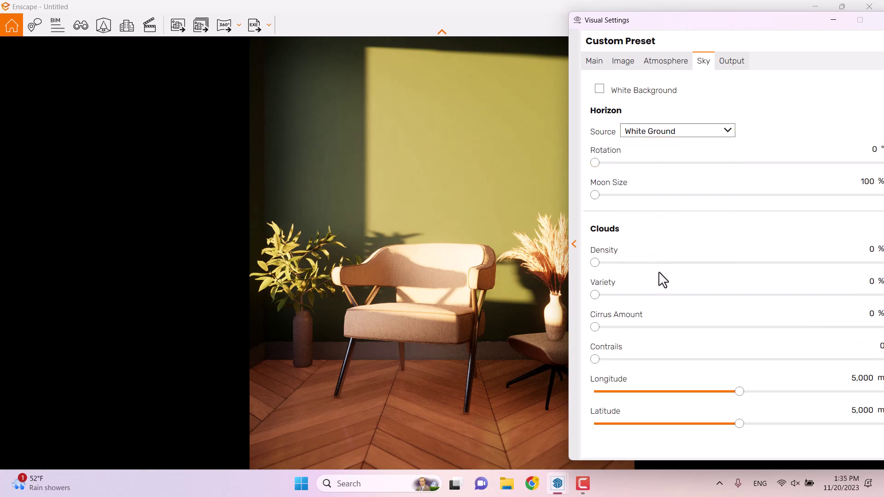
left_click(730, 66)
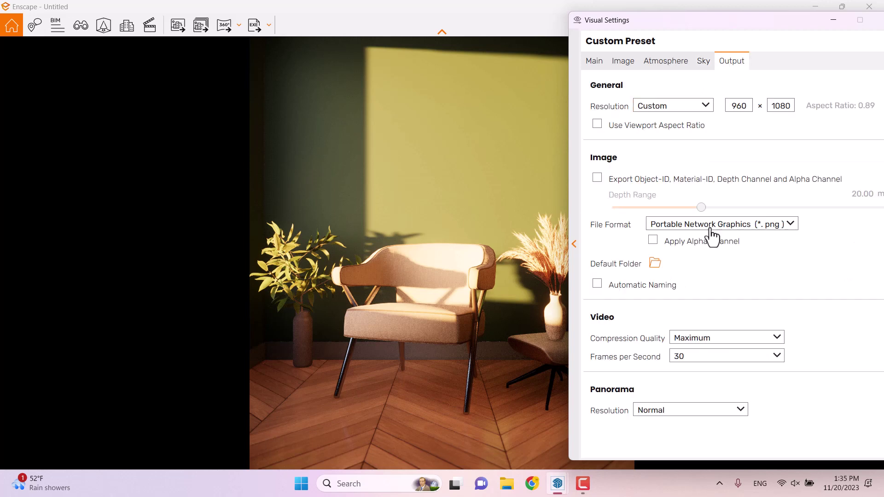
Remove the fog, dim the sun to 44% and set shadow sharpness to 4%
left_click(667, 62)
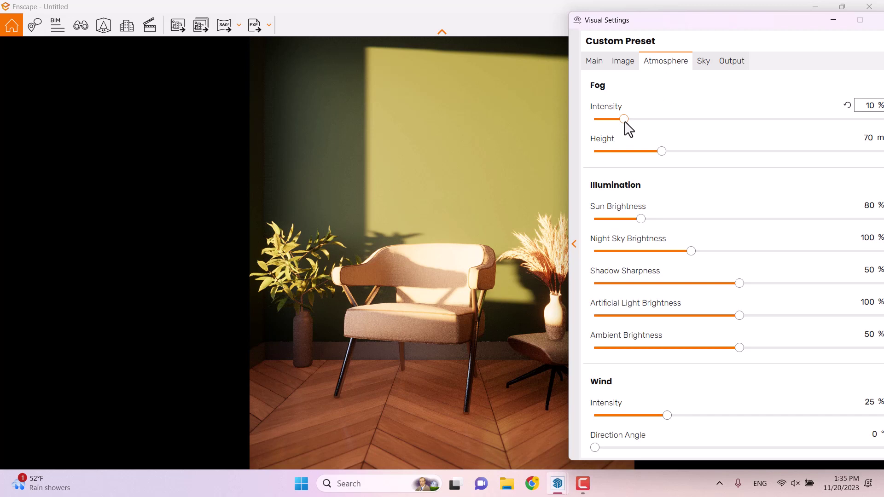
left_click_drag(624, 119, 494, 130)
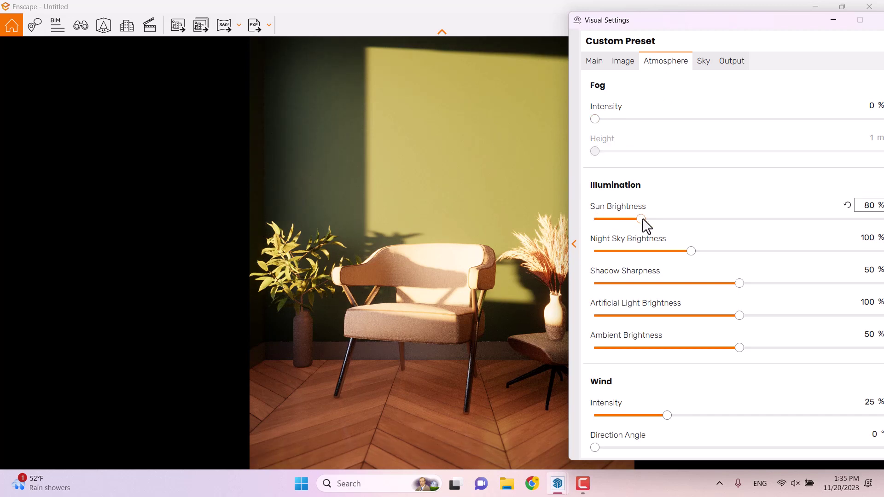
left_click_drag(644, 221, 626, 227)
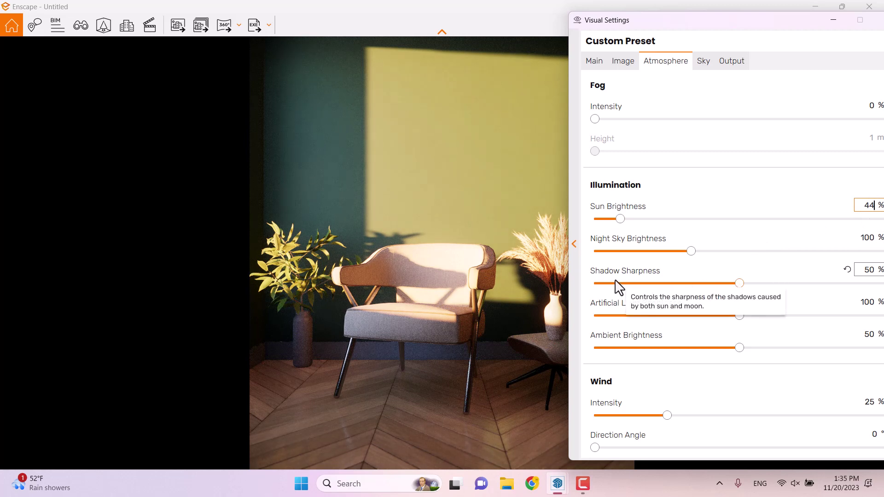
left_click_drag(739, 284, 883, 308)
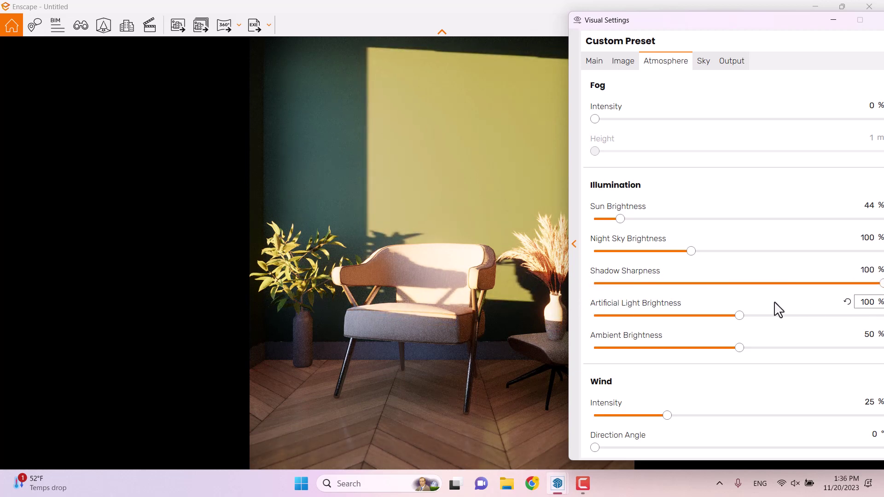
left_click(868, 269)
type("4")
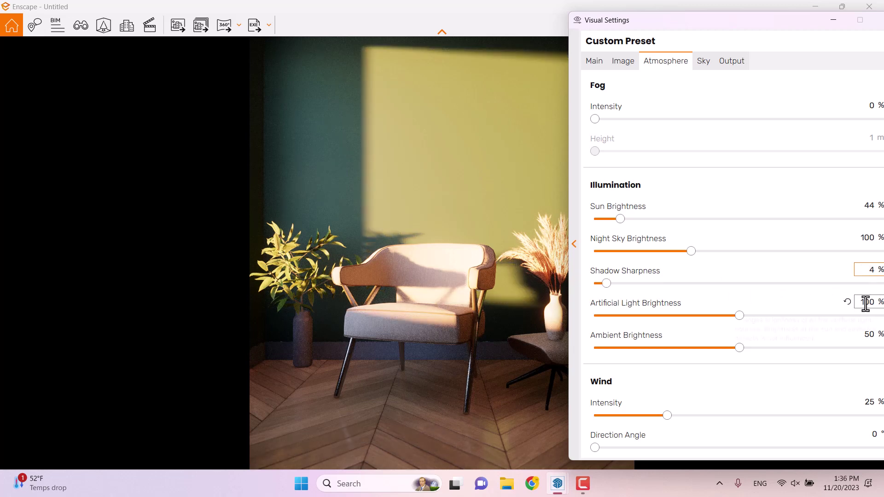
Set artificial light to 124%, ambient brightness to 69% and wind intensity to 0
left_click(866, 303)
type("124")
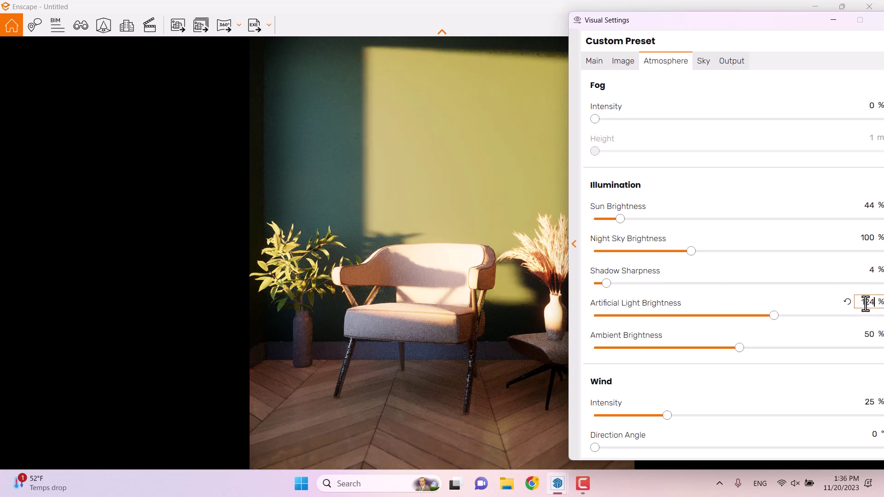
left_click_drag(739, 349, 622, 348)
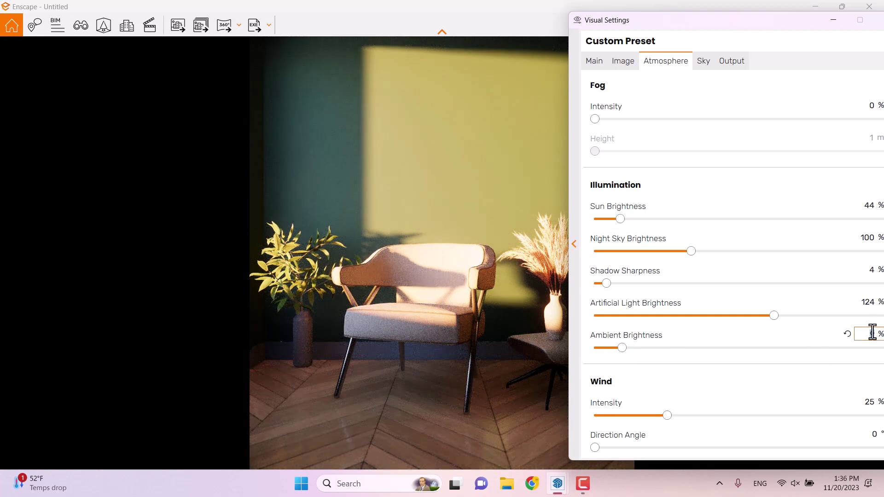
key("Return")
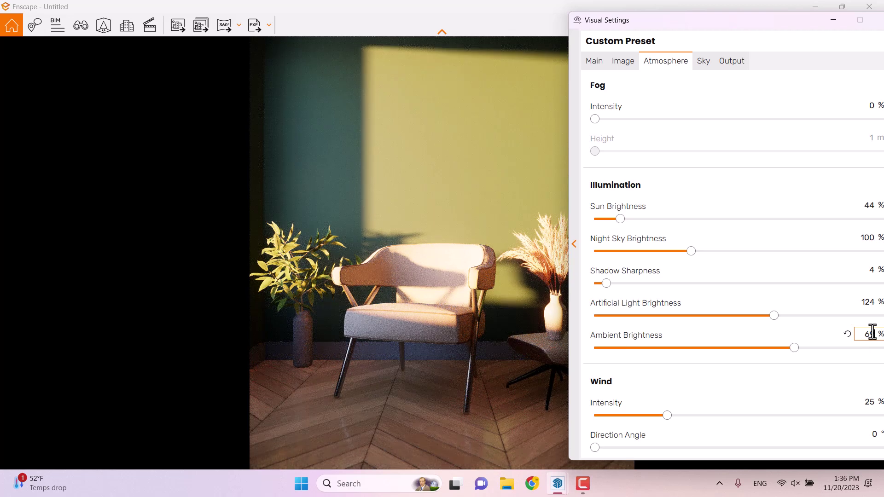
double_click(871, 402)
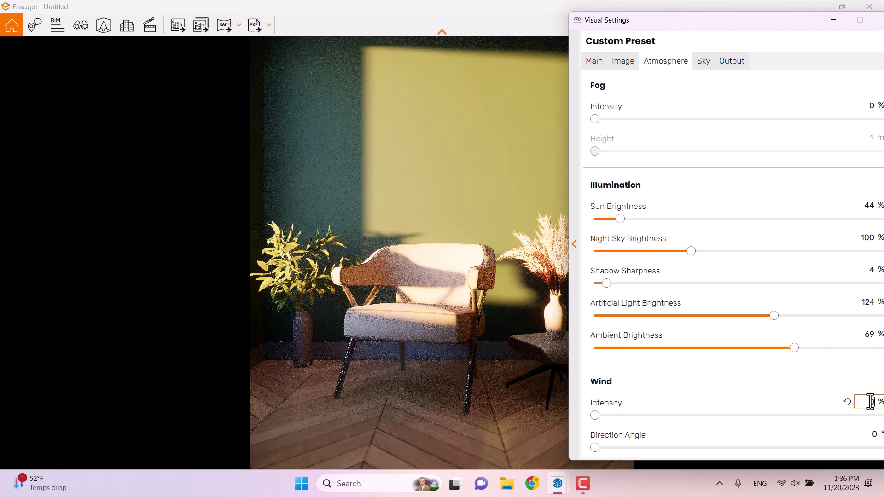
type("0")
key("Return")
Enable Auto Contrast, set colour temperature to 5,800 K and remove motion blur
left_click(625, 62)
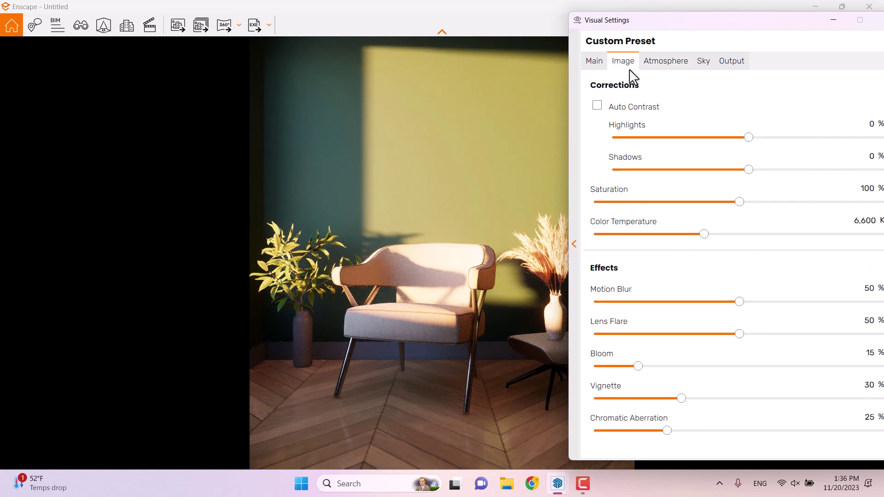
left_click(597, 106)
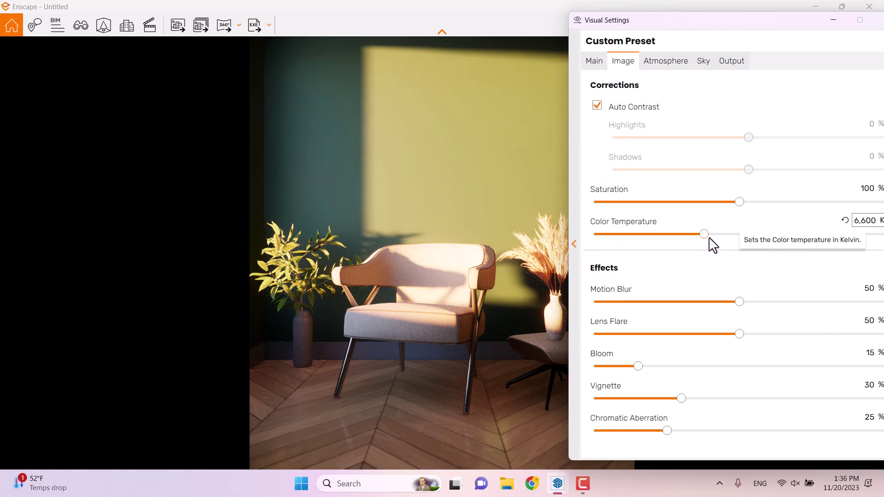
left_click_drag(705, 234, 688, 235)
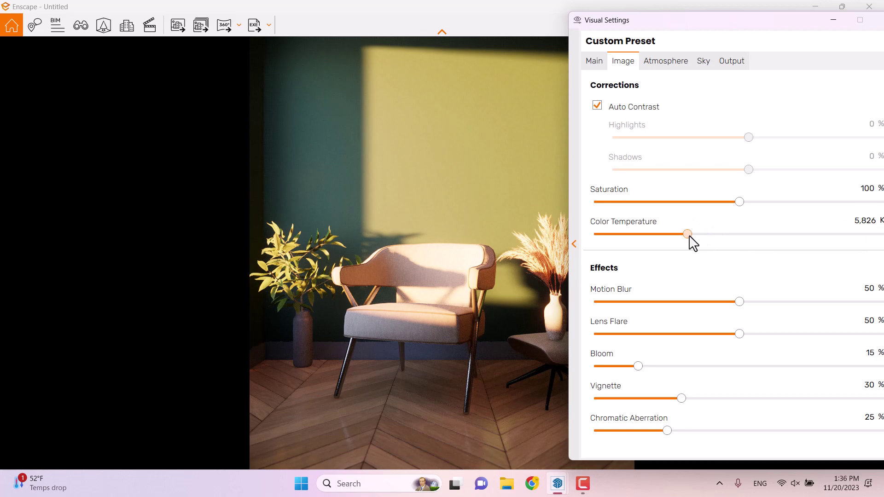
left_click(862, 222)
type("558")
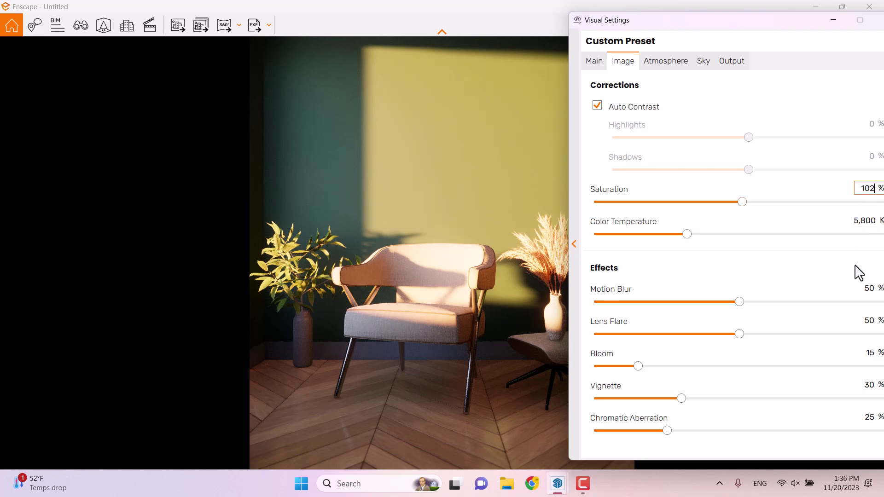
left_click(869, 288)
type("0")
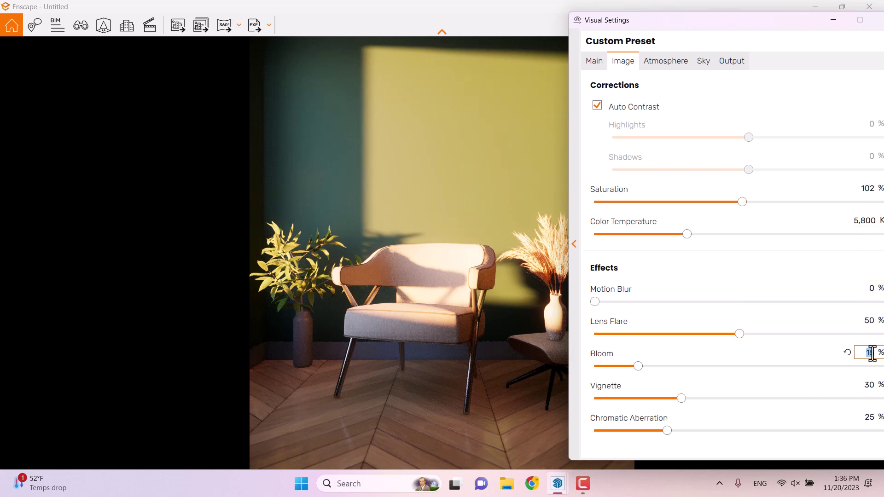
type("4")
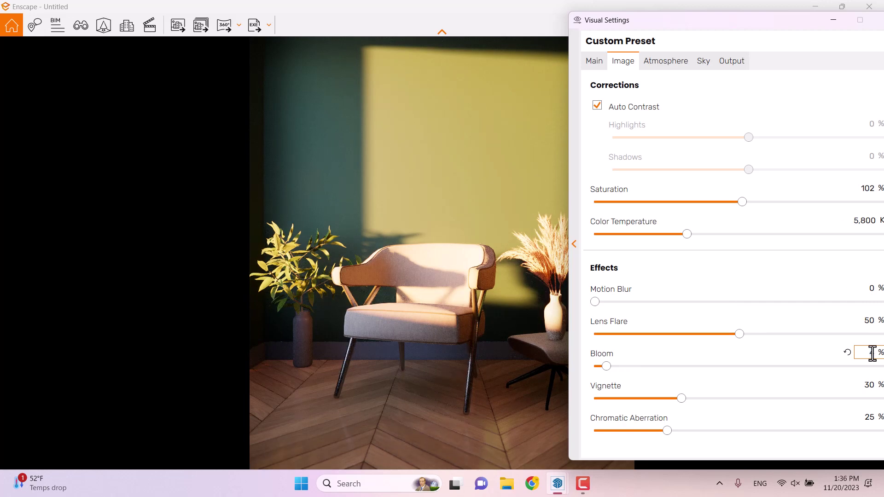
Set bloom to 32%, lens flare to 66% and vignette to 24%
left_click_drag(607, 367, 689, 367)
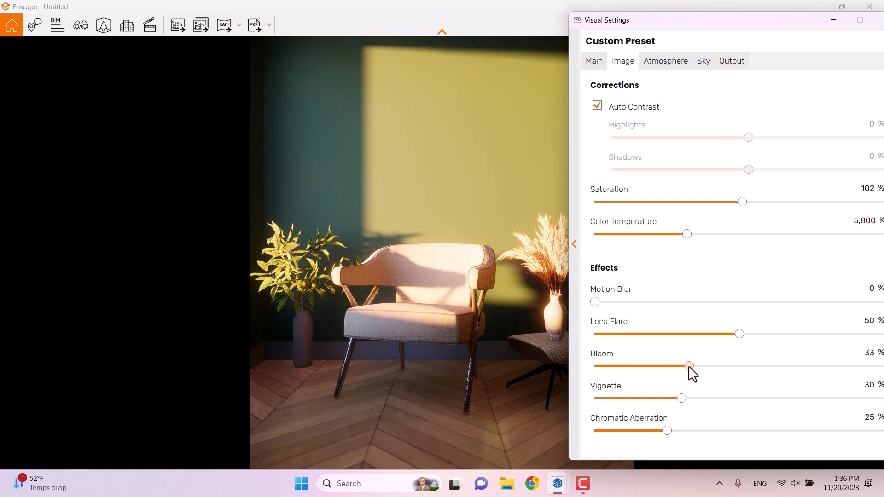
left_click(869, 352)
type("38")
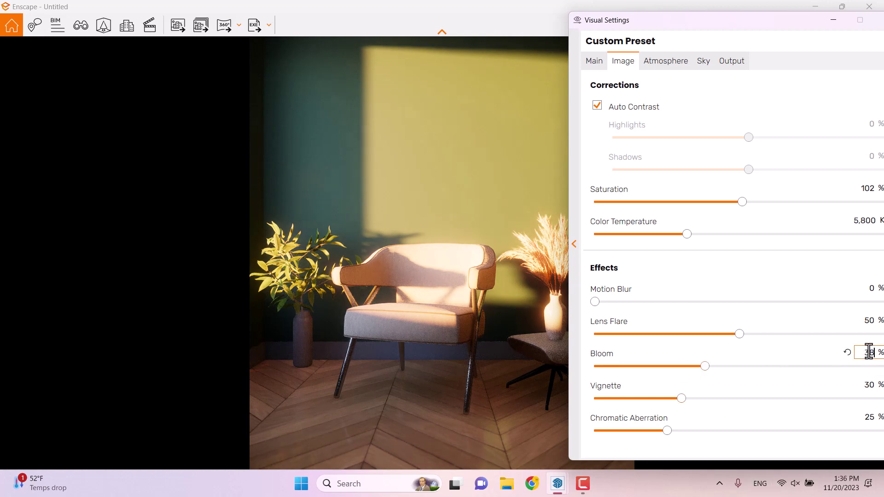
left_click(870, 321)
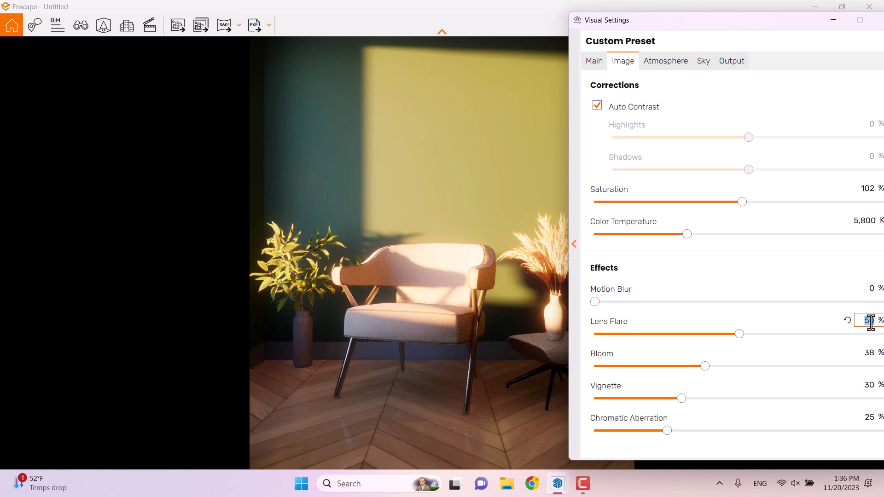
type("70")
key("Return")
left_click(869, 352)
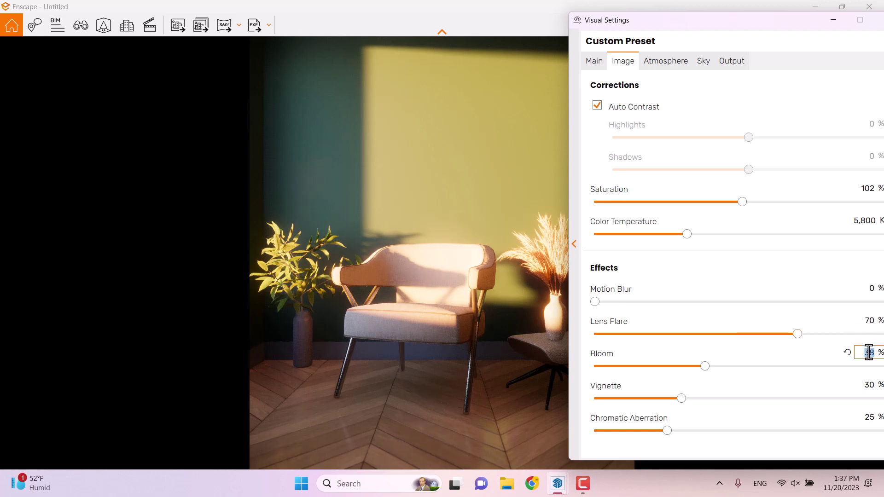
type("32")
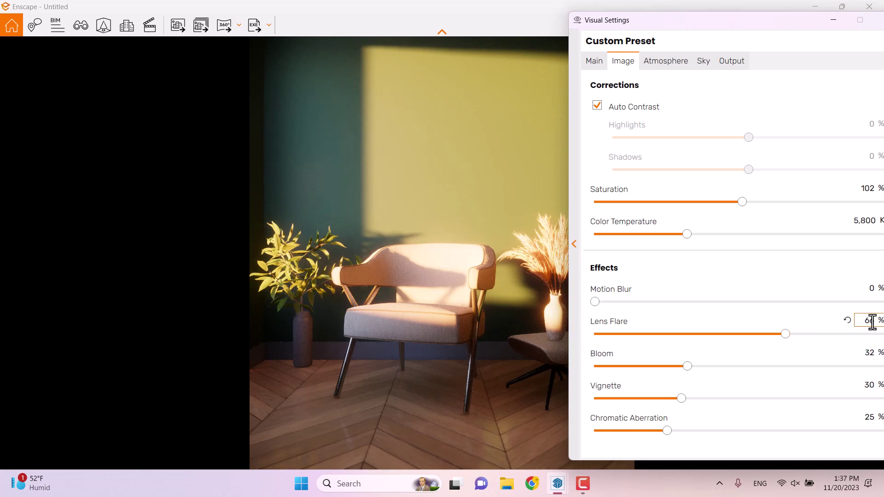
left_click(865, 386)
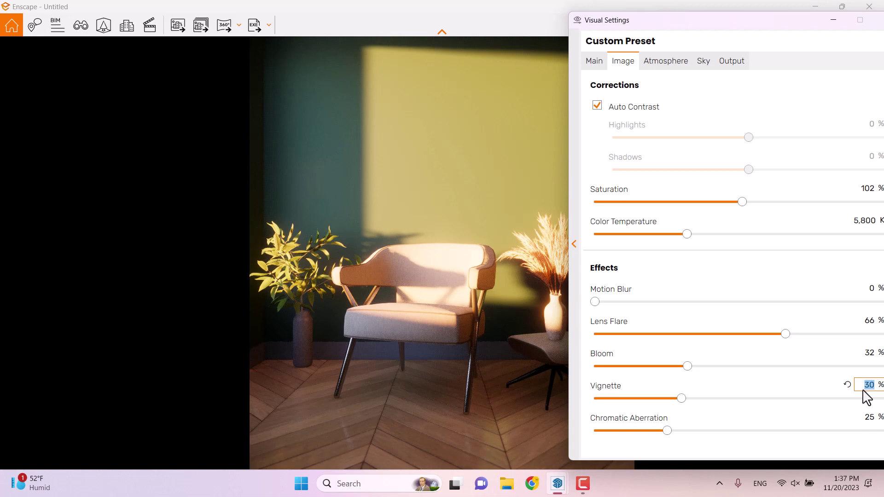
type("24")
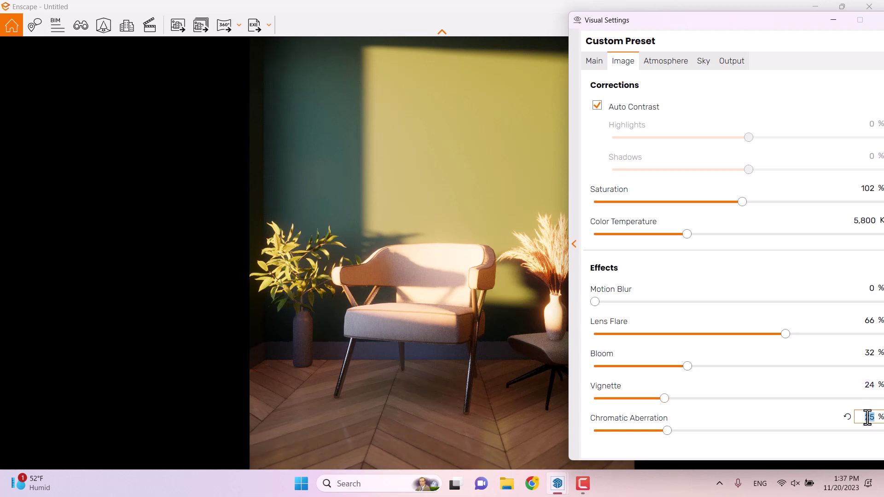
Raise the Main tab exposure to 54% and drag the Visual Settings window to the left
left_click(600, 63)
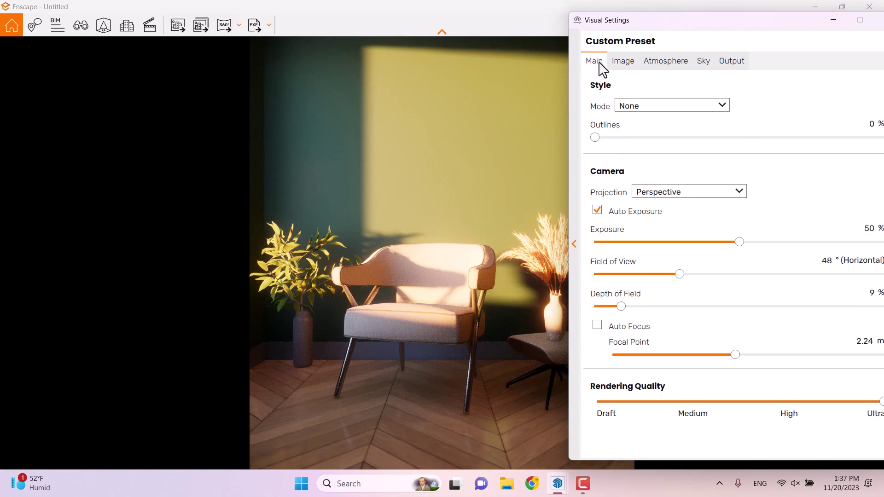
left_click_drag(746, 242, 754, 251)
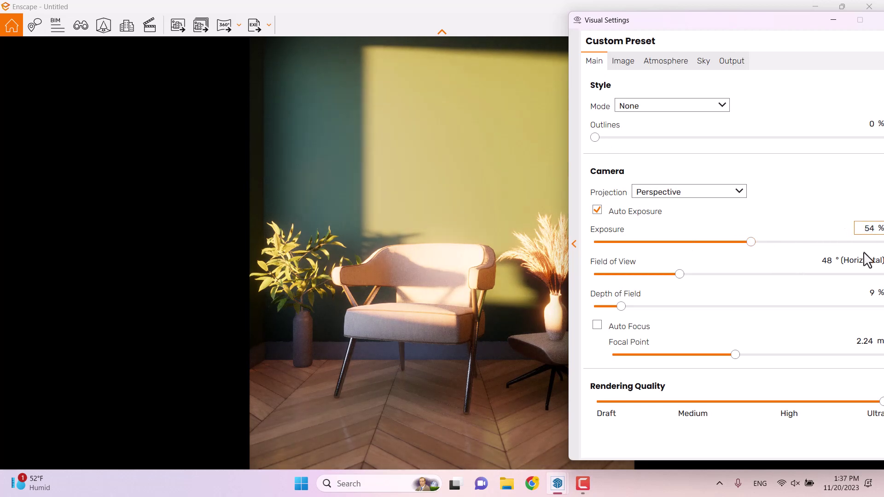
left_click_drag(742, 61, 392, 83)
left_click(593, 485)
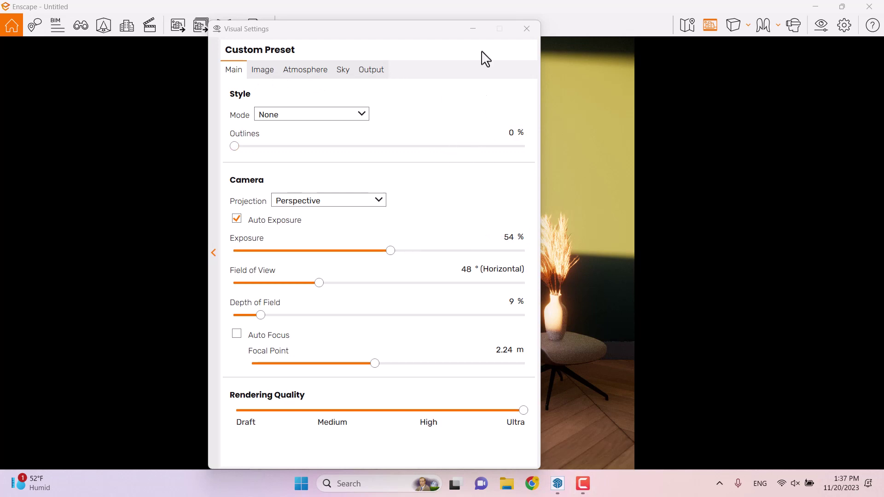
Batch-render the Enscape view as a still PNG image saved to the Desktop
left_click(527, 30)
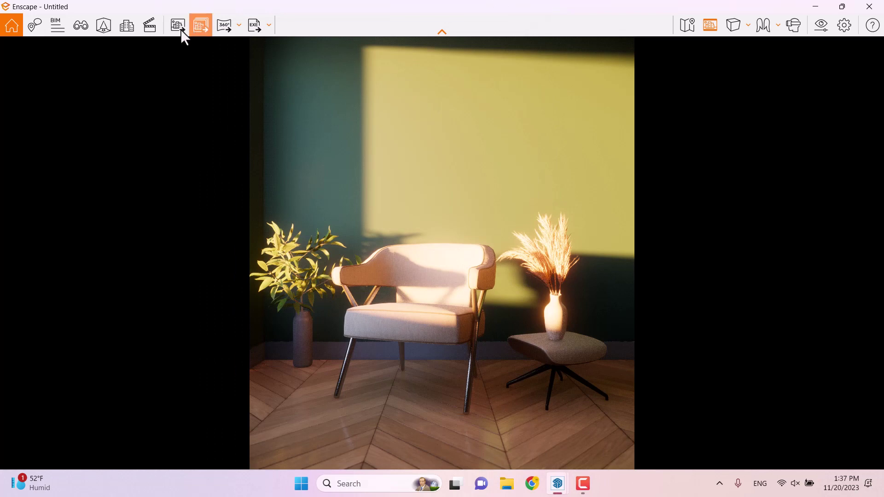
left_click(198, 29)
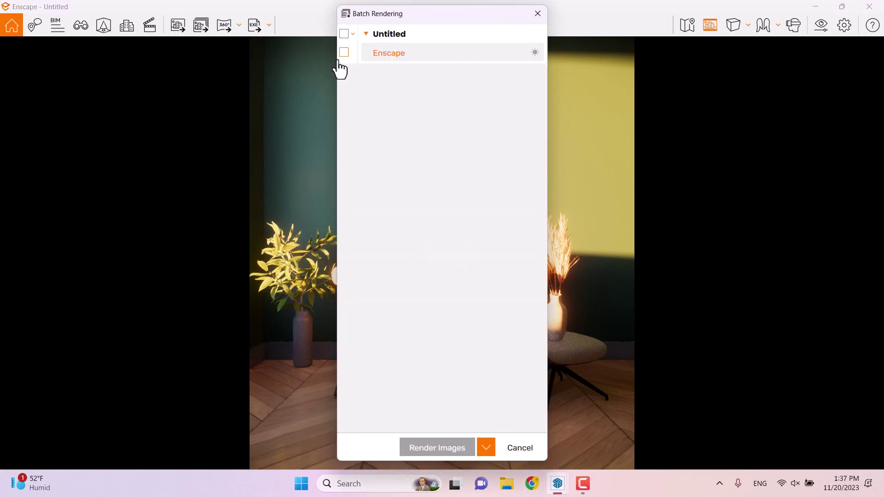
left_click(344, 52)
left_click(480, 446)
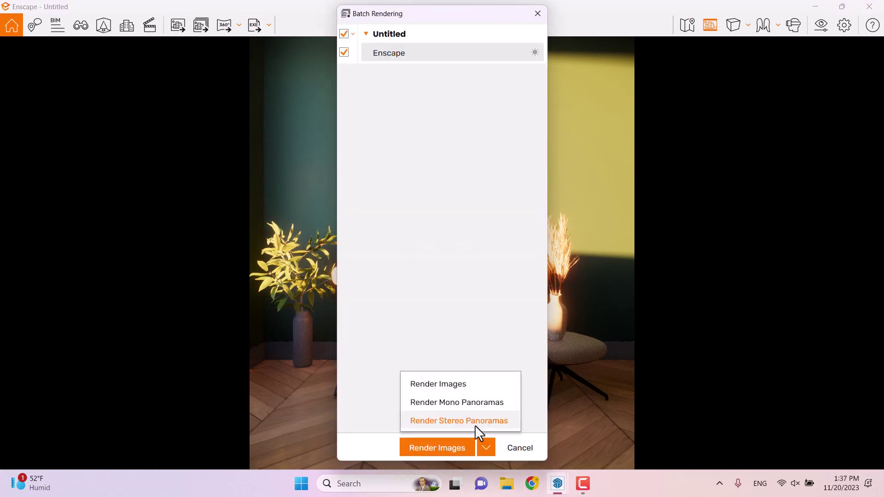
left_click(440, 384)
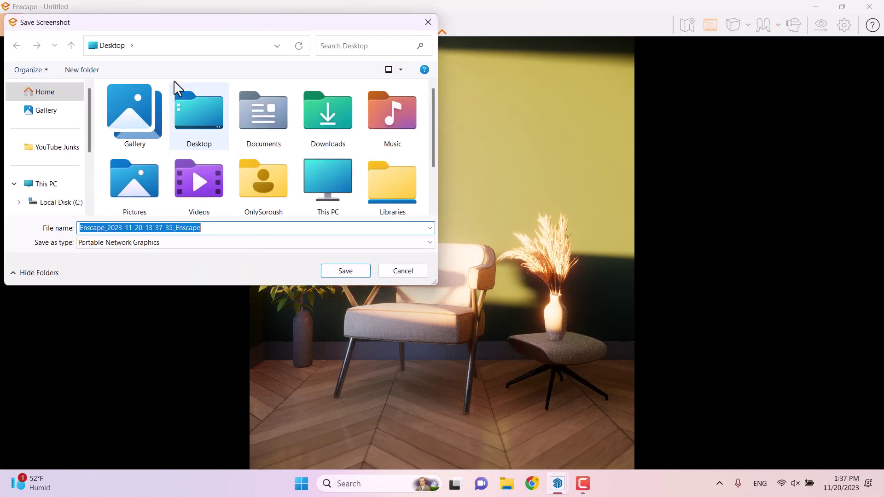
left_click(339, 272)
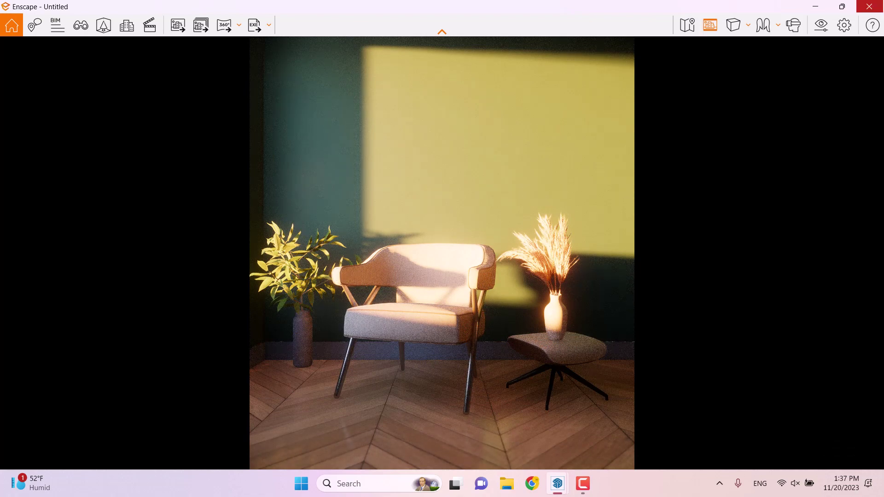
Close Enscape and inspect the DarkSlateGray material's reflection settings in the V-Ray Asset Editor
left_click(870, 7)
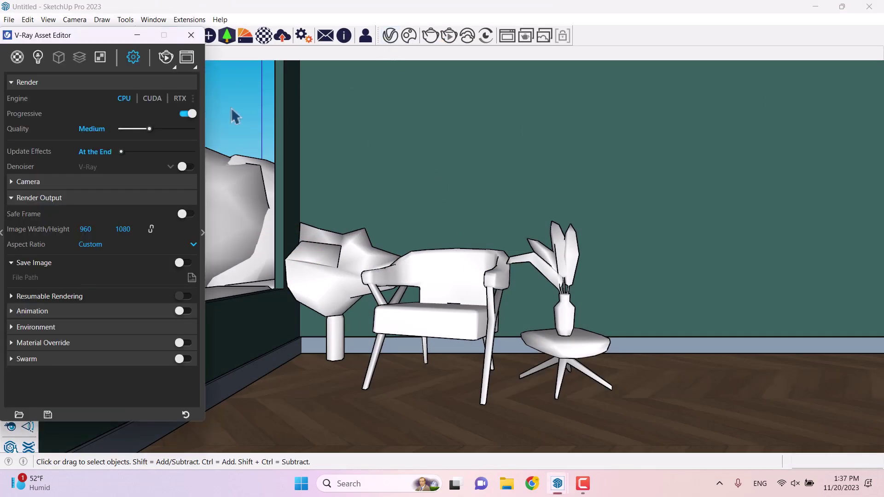
left_click_drag(76, 41, 181, 35)
left_click(121, 52)
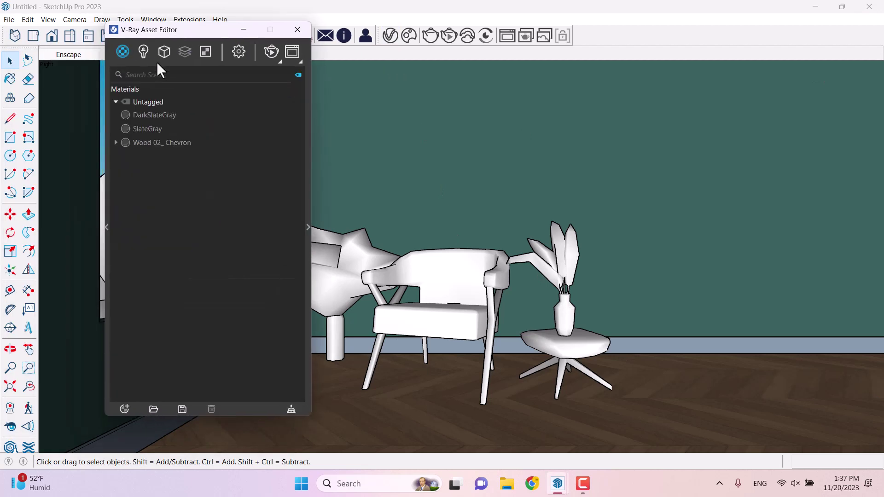
left_click(149, 116)
left_click(308, 225)
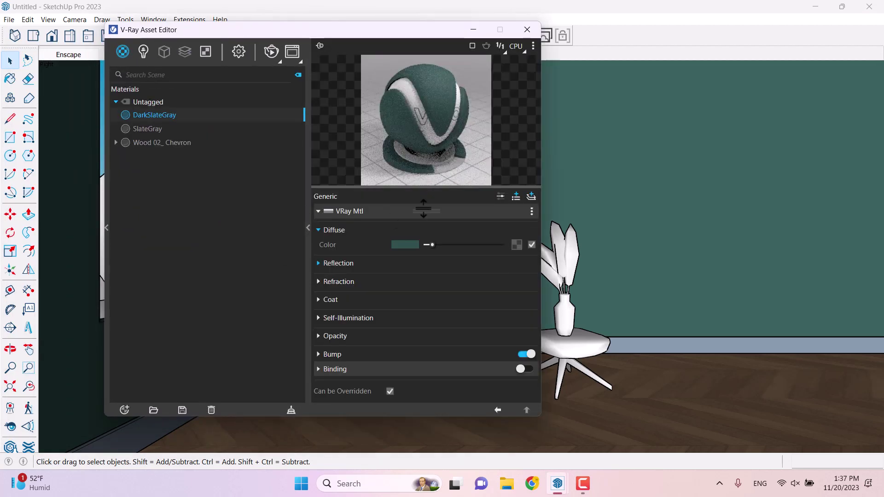
left_click(341, 266)
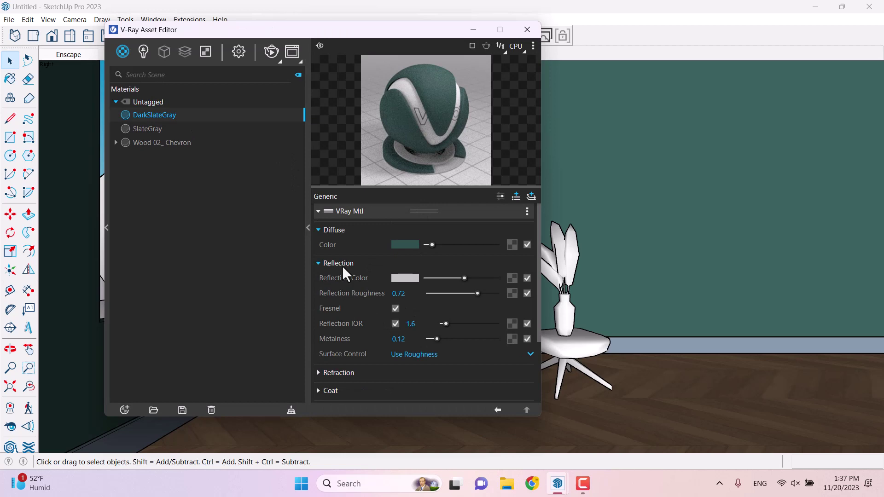
left_click(393, 262)
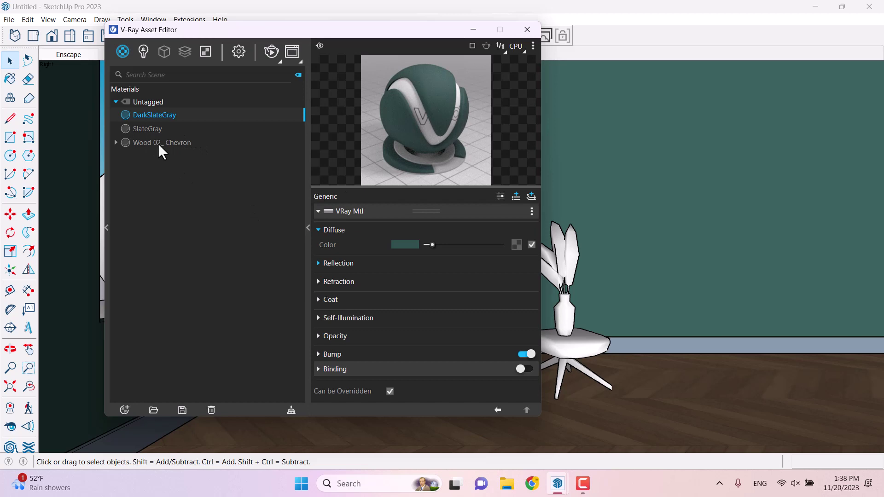
Switch on Safe Frame in V-Ray's render settings to frame the 960 × 1080 output
left_click(144, 51)
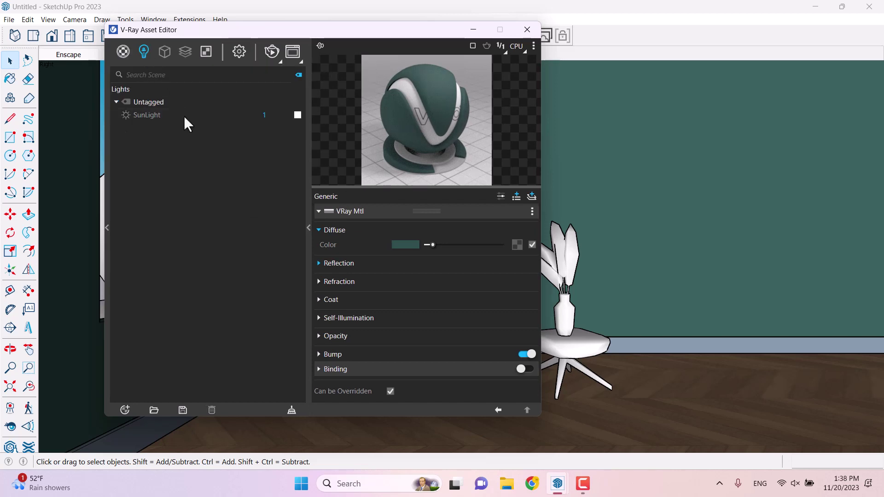
left_click(309, 185)
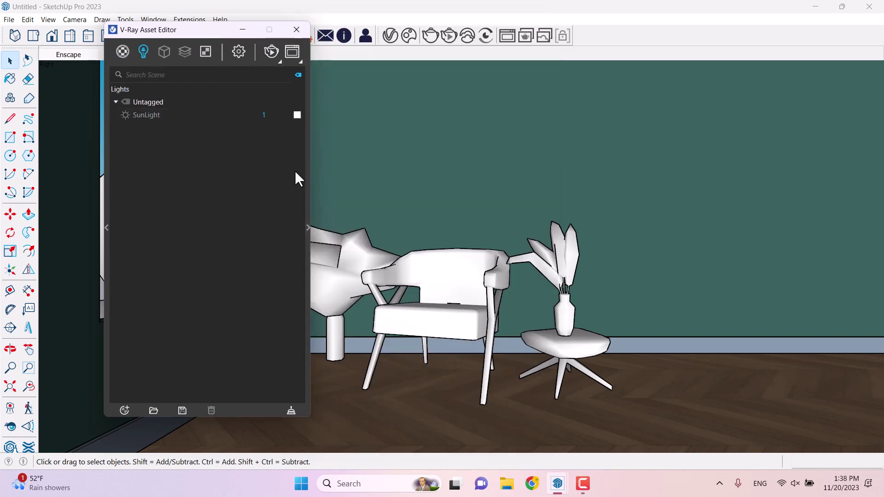
left_click(241, 52)
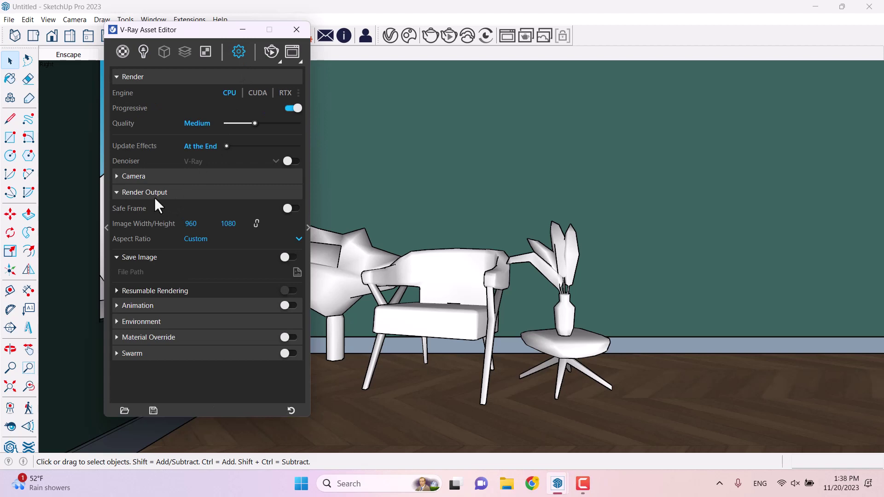
left_click(289, 208)
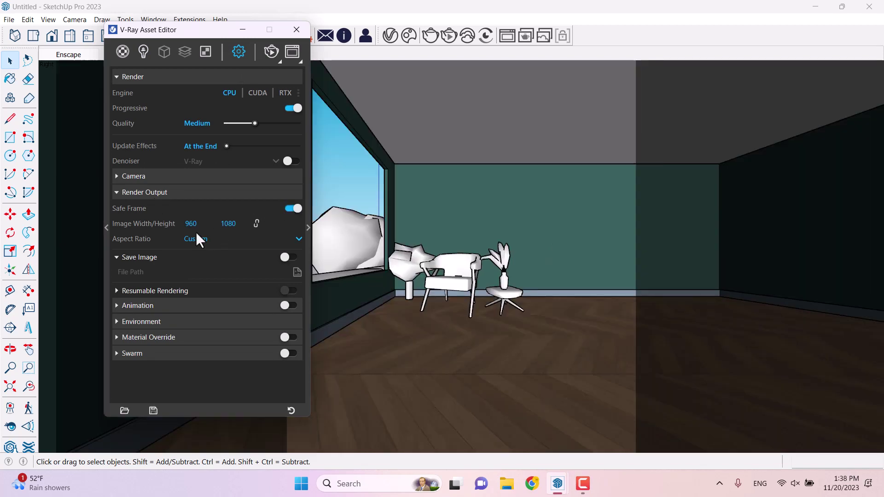
Frame the chair from a 0.68 m eye height in two-point perspective
left_click(296, 29)
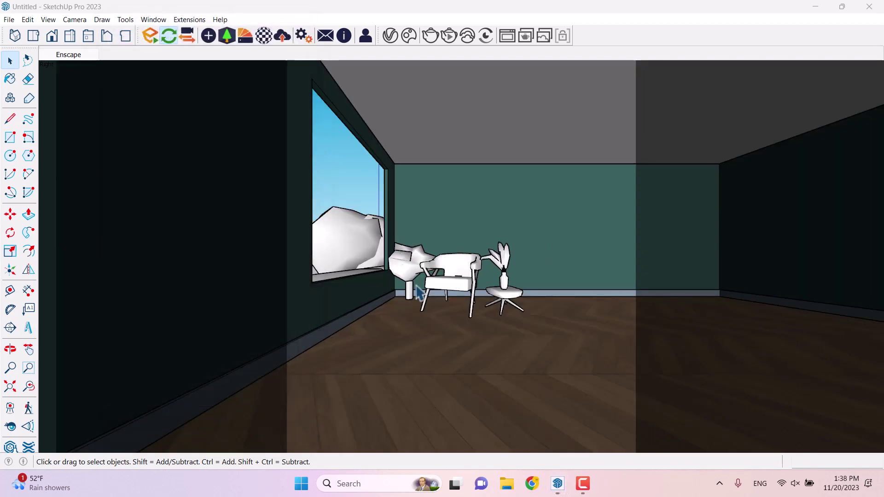
scroll(419, 293, "up", 5)
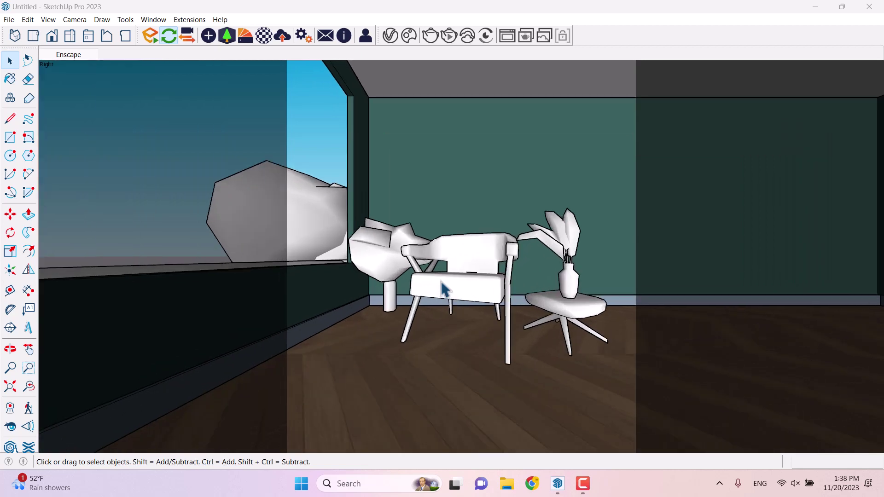
scroll(539, 228, "up", 2)
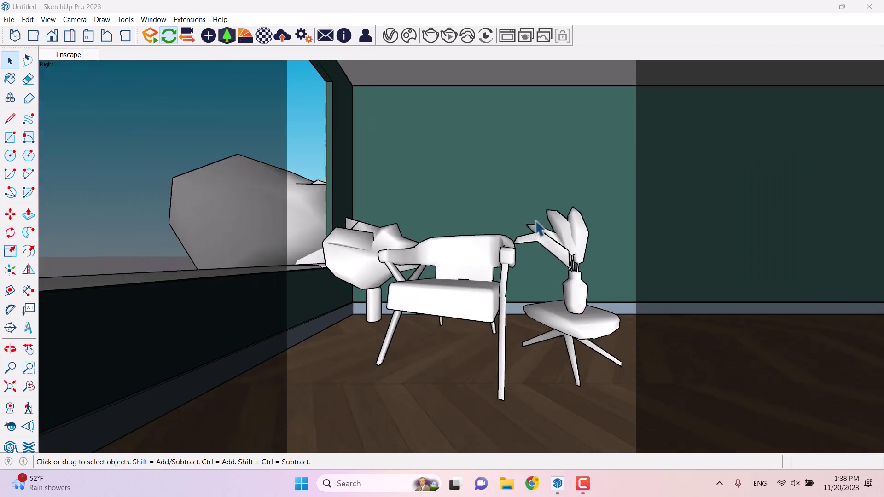
scroll(539, 228, "up", 1)
scroll(539, 228, "down", 2)
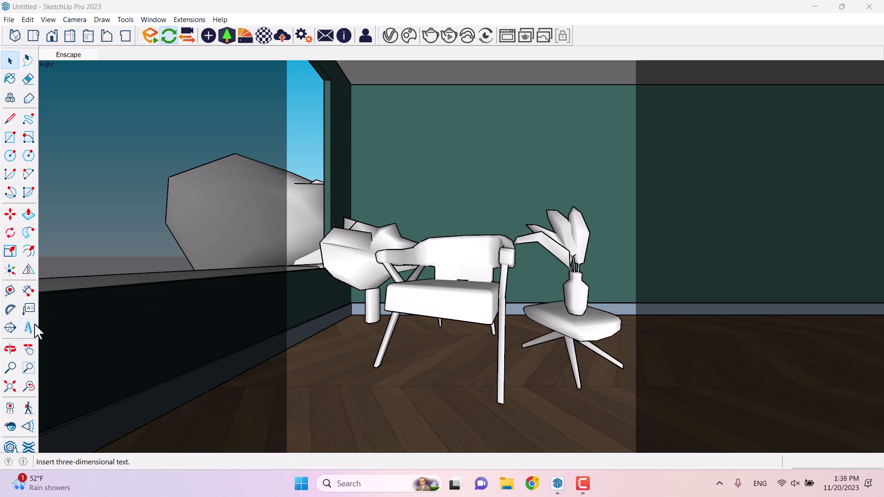
left_click(10, 427)
left_click_drag(445, 310, 441, 297)
type("0.")
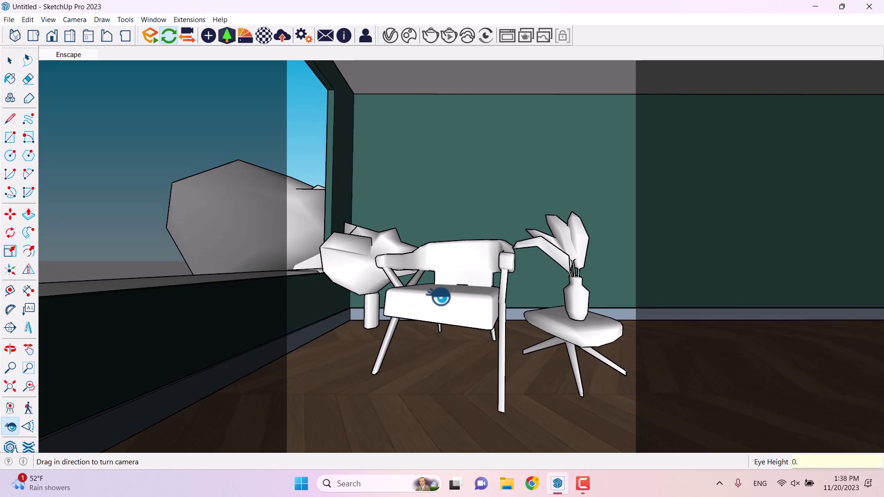
type("68")
key("Return")
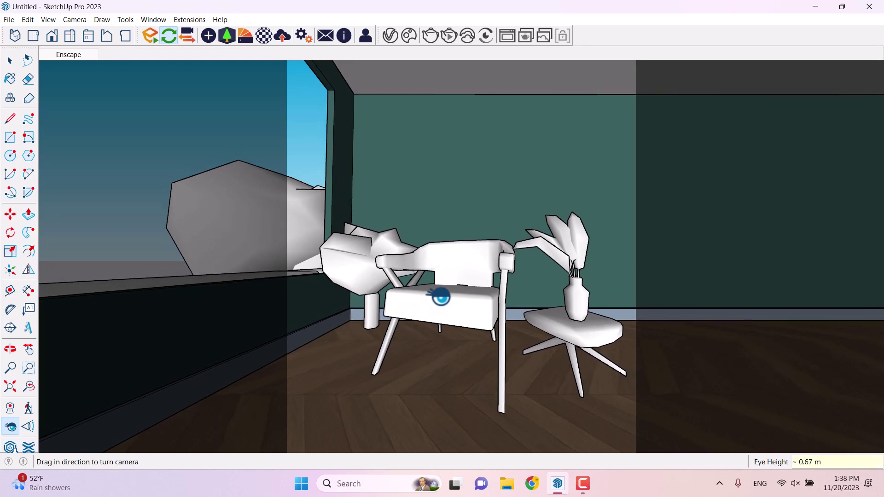
left_click(76, 21)
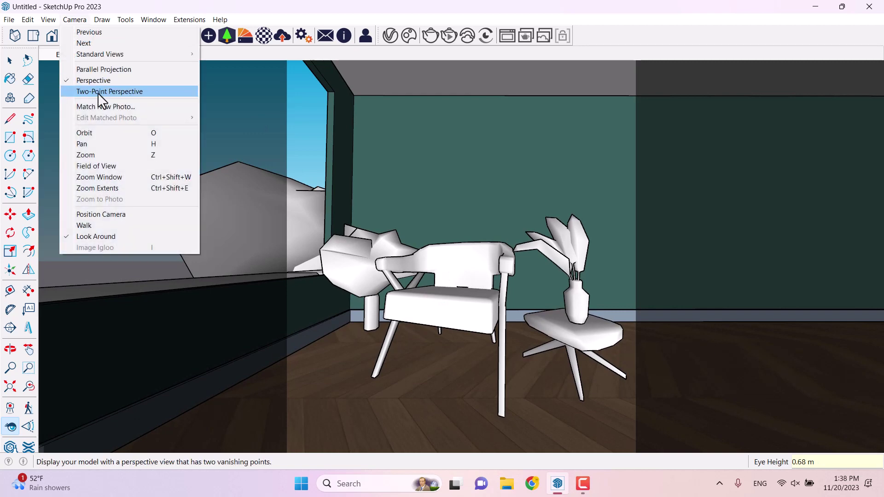
key("Escape")
left_click(75, 21)
left_click(97, 91)
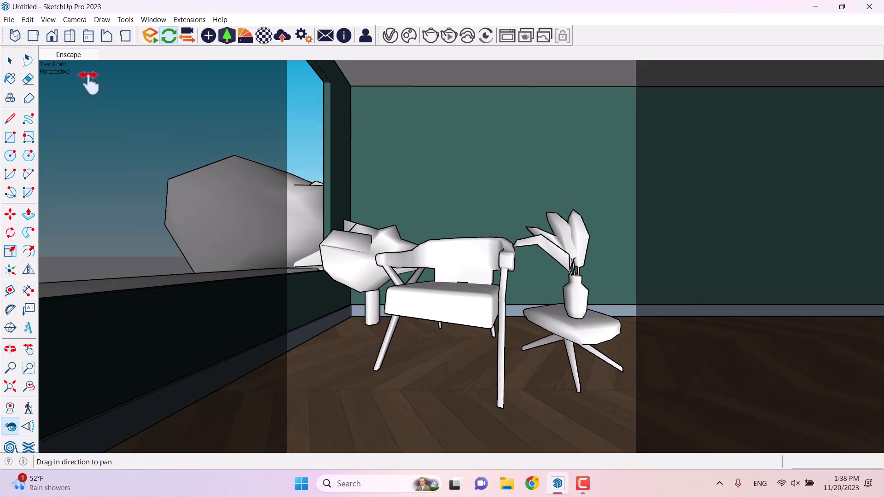
Add a new scene from this view and rename it 'V-Ray'
right_click(75, 58)
left_click(95, 90)
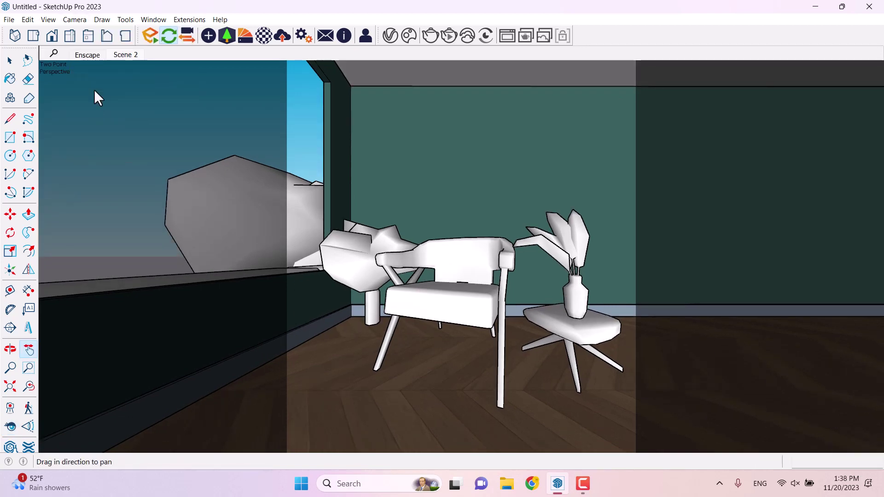
right_click(121, 55)
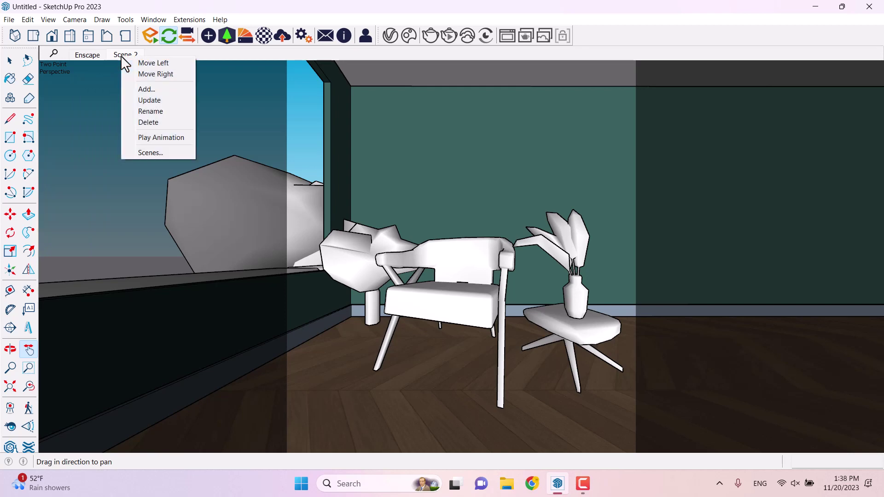
left_click(148, 111)
key("Caps_Lock")
type("V-")
key("Caps_Lock")
type("Ray")
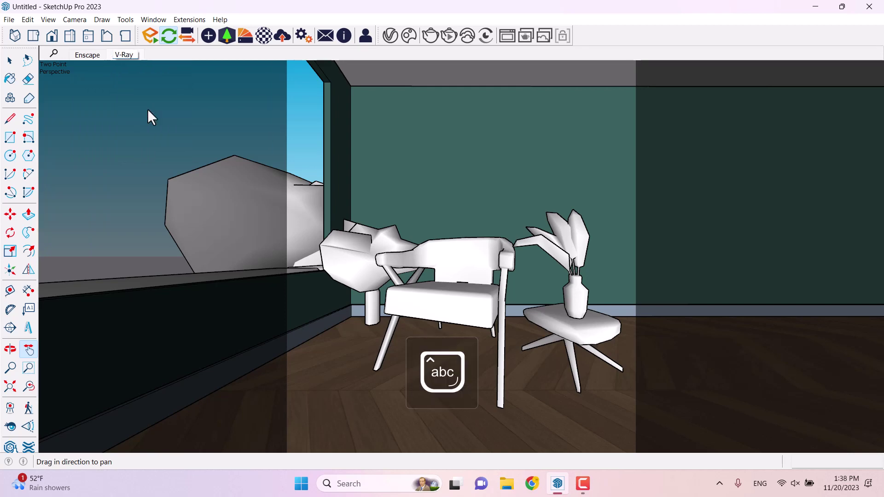
key("Return")
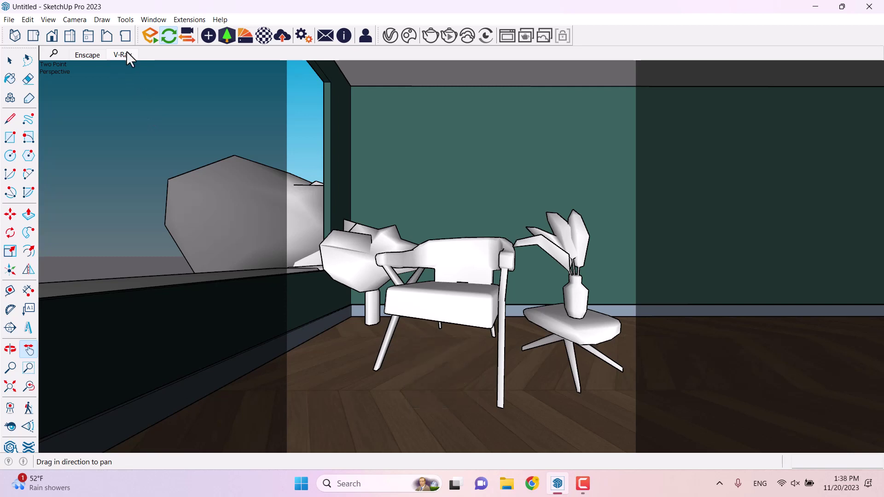
Start an interactive V-Ray render beside the model and show the asset editor's Lights list
left_click(443, 39)
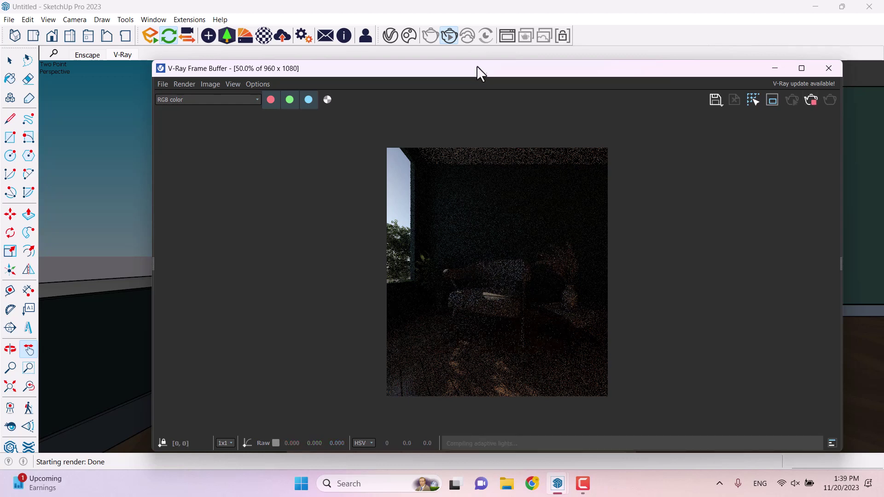
mouse_move(478, 70)
left_mouse_down()
mouse_move(570, 64)
mouse_move(882, 81)
left_mouse_up()
left_click(308, 126)
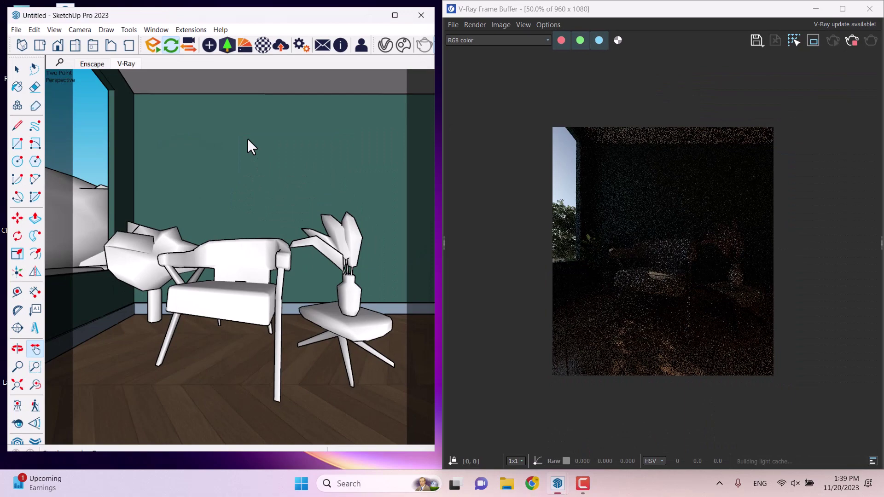
left_click(391, 41)
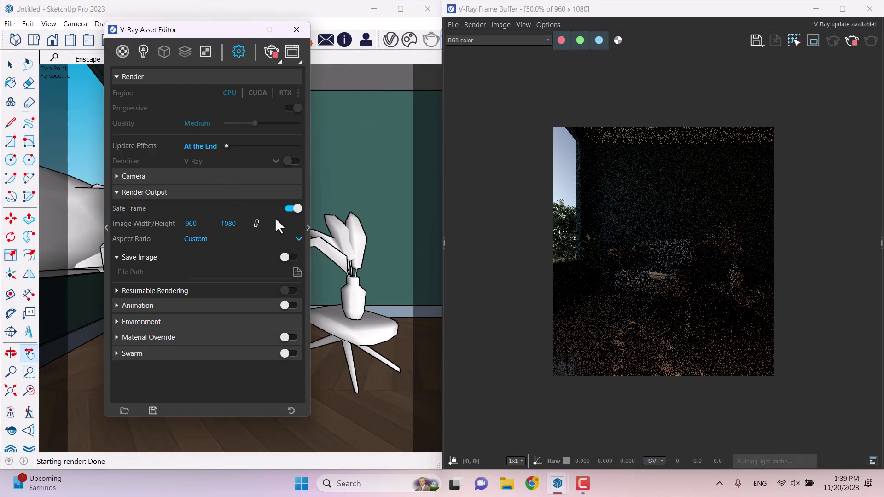
left_click(139, 53)
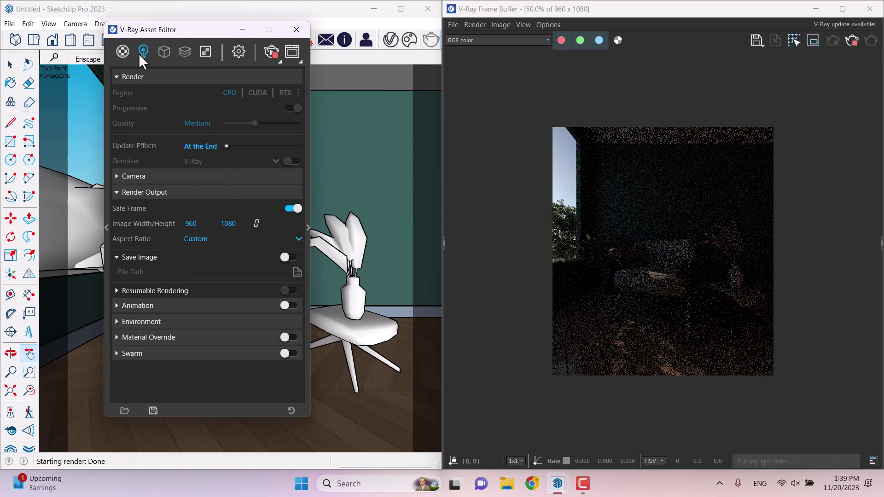
In SunLight settings, enable custom sun orientation and try sun intensity values 11 and 36
left_click(307, 213)
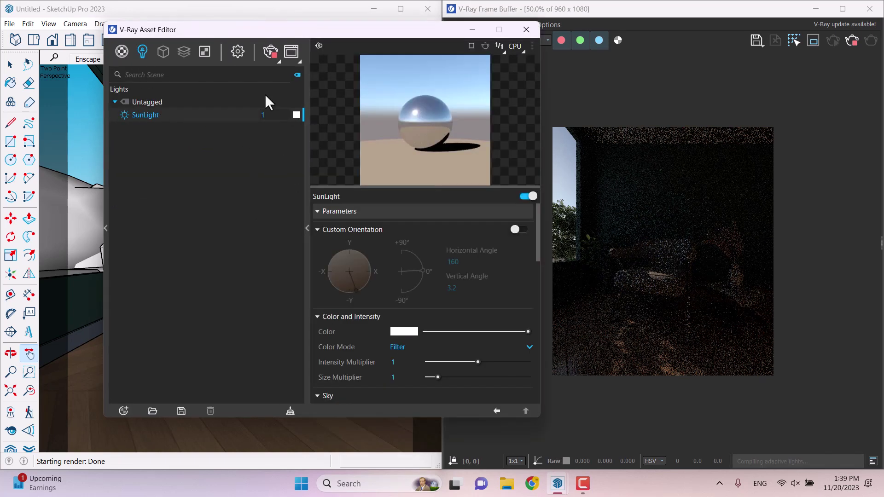
left_click_drag(273, 32, 162, 26)
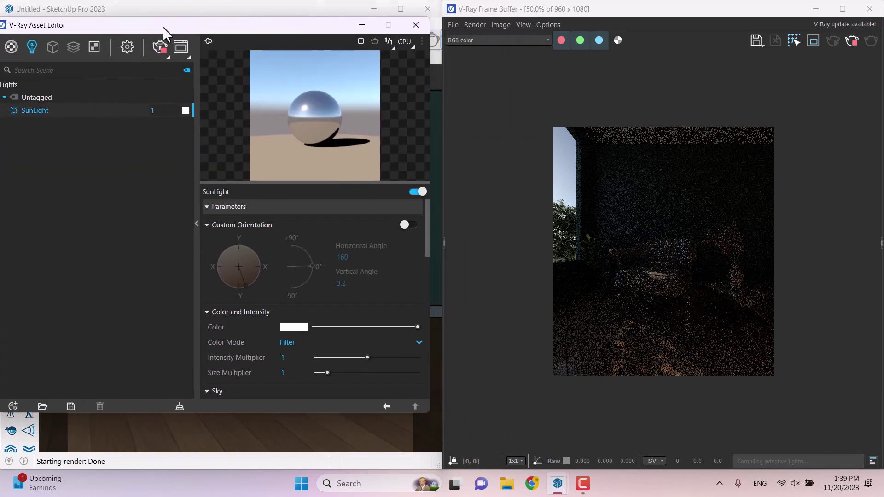
left_click(409, 225)
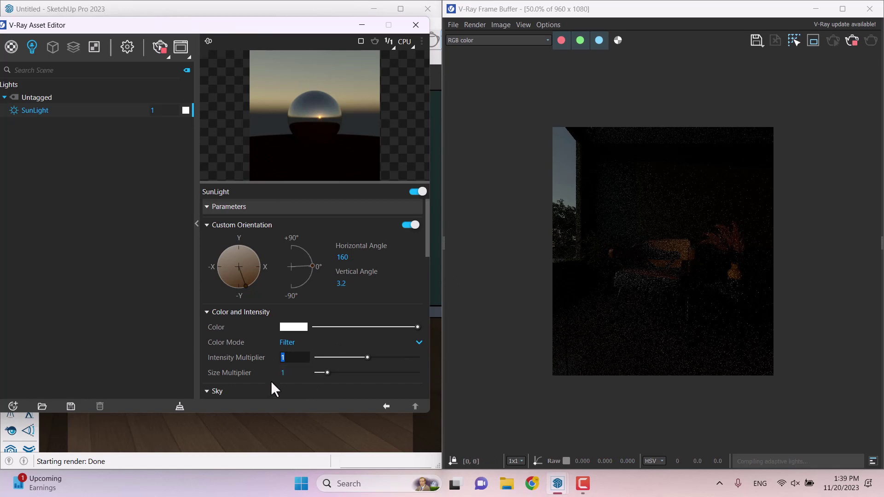
type("1")
key("Return")
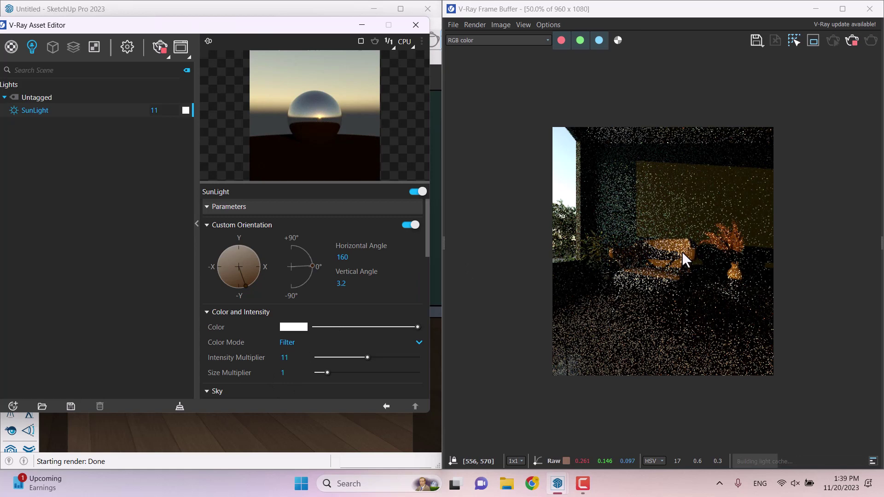
left_click(295, 357)
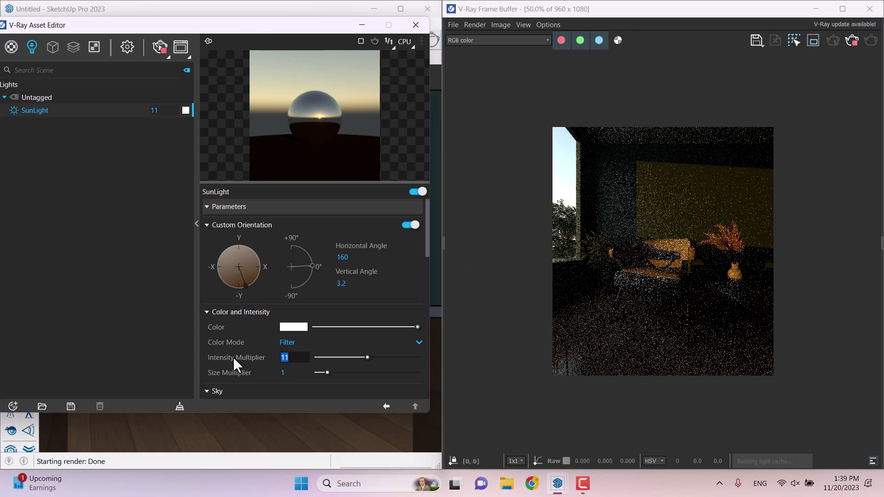
type("36")
key("Return")
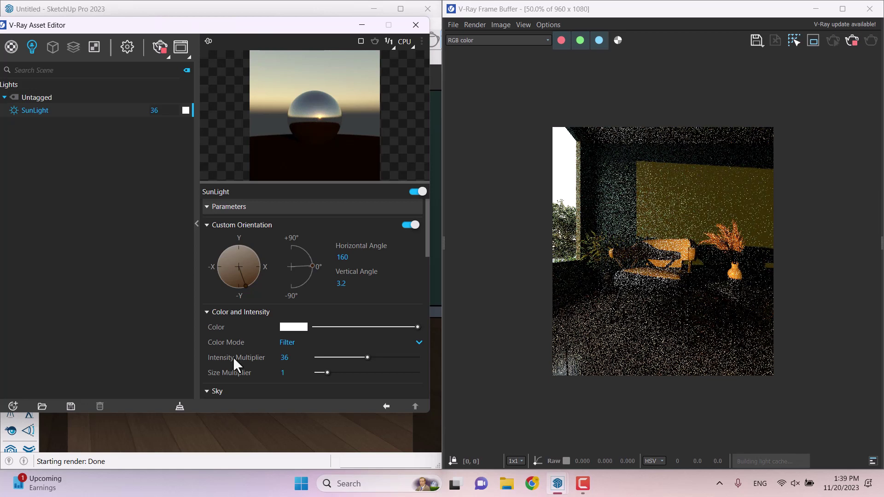
Set the intensity multiplier to 30 and the size multiplier to 6.64
left_click(230, 355)
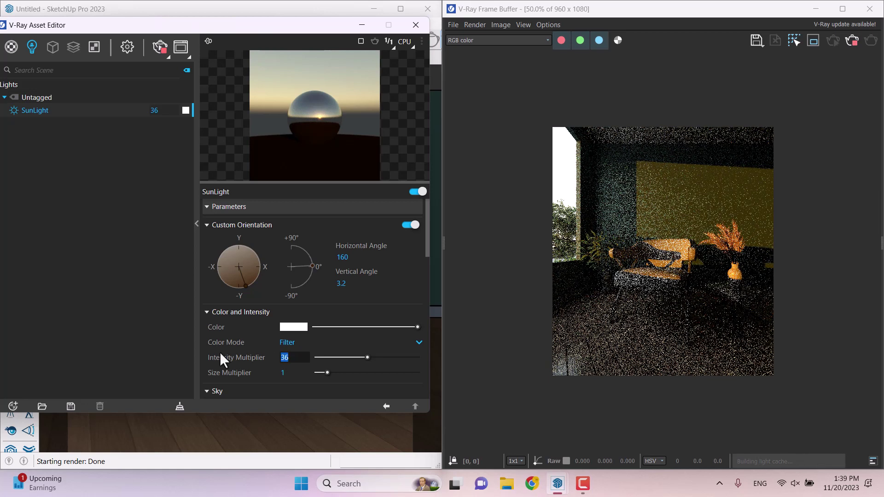
type("30")
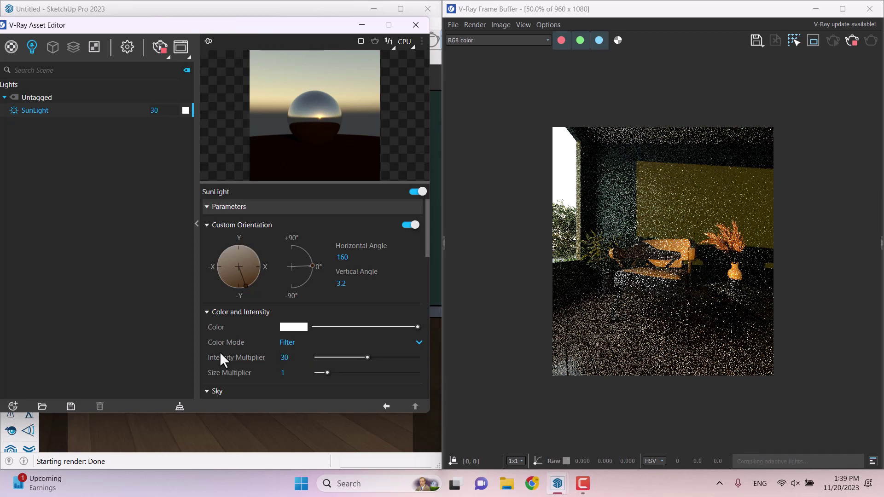
key("Return")
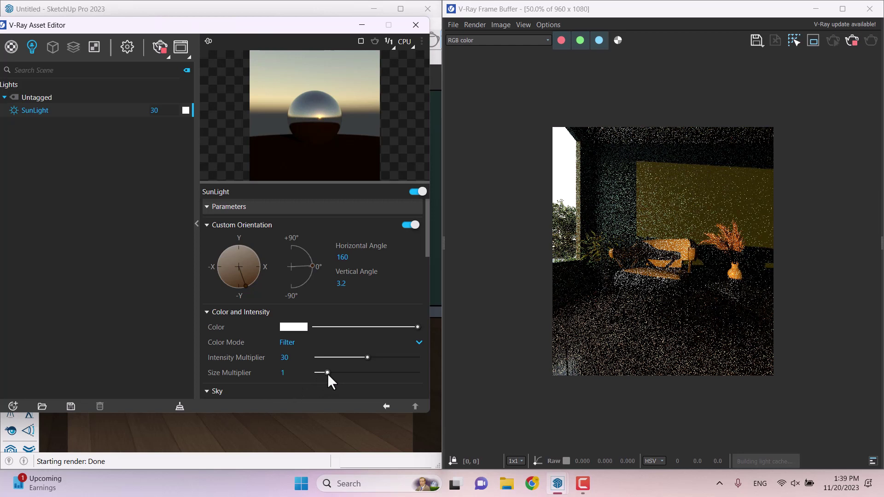
left_click_drag(328, 373, 485, 362)
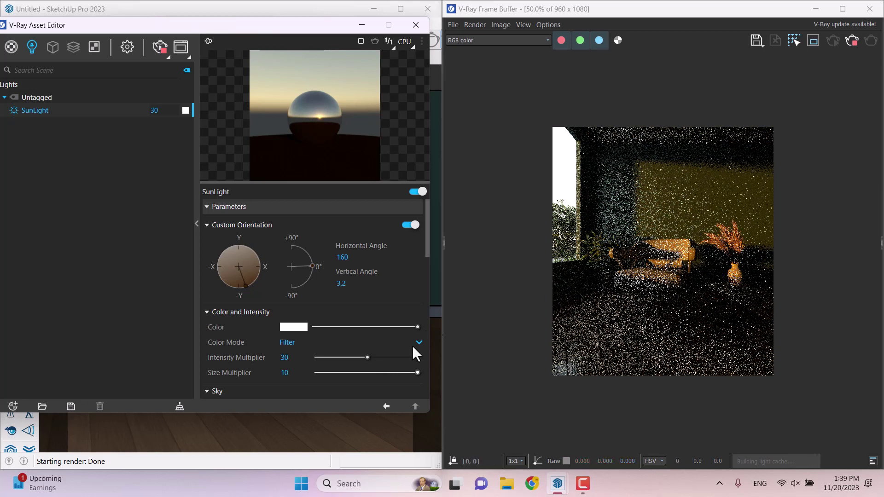
left_click(291, 372)
type("6.")
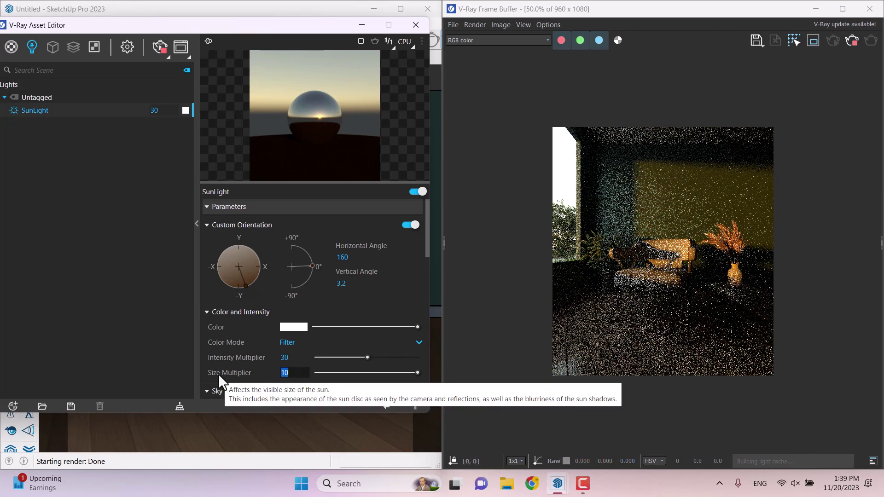
type("64")
key("Return")
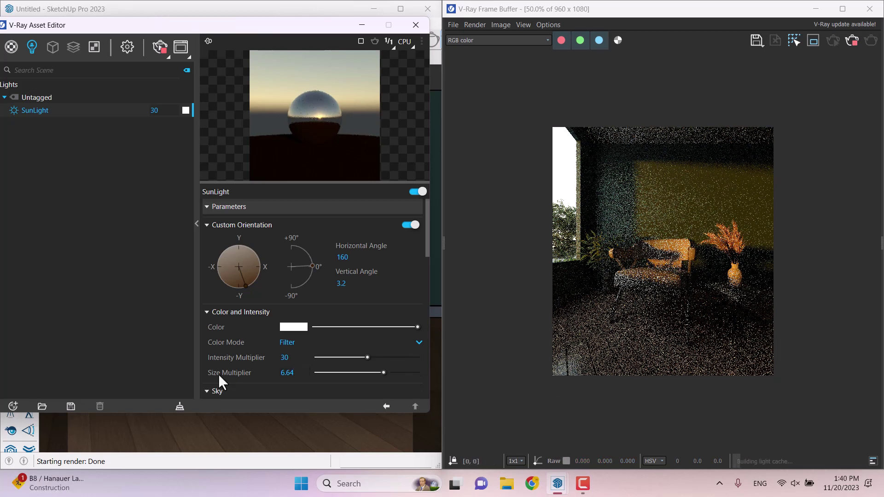
Switch the sunlight's sky model to PRG Clear Sky
scroll(413, 245, "down", 1)
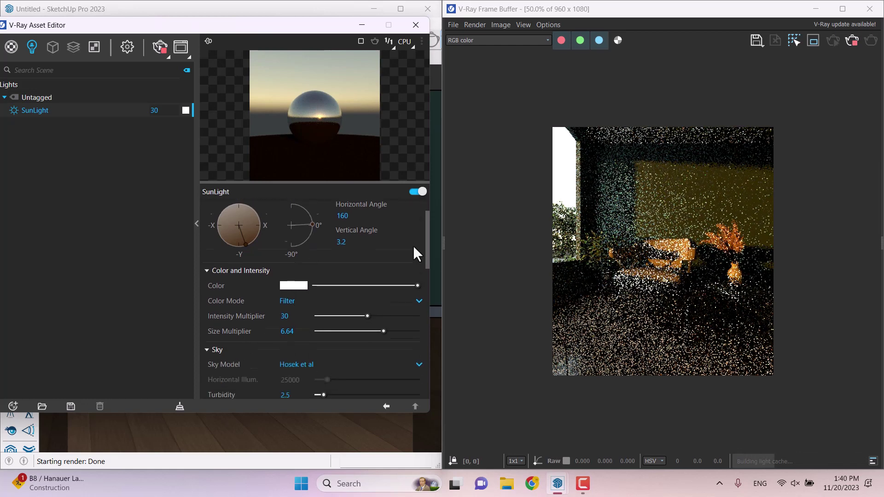
scroll(413, 245, "down", 2)
left_click(316, 291)
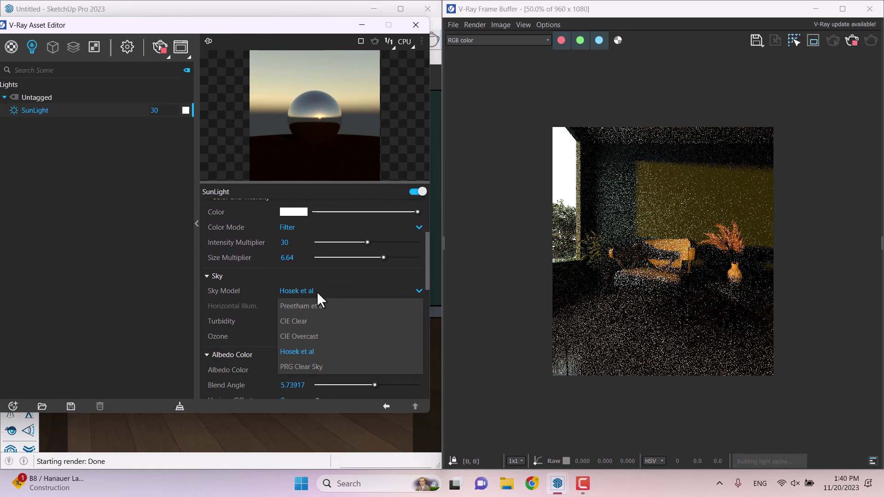
left_click(301, 367)
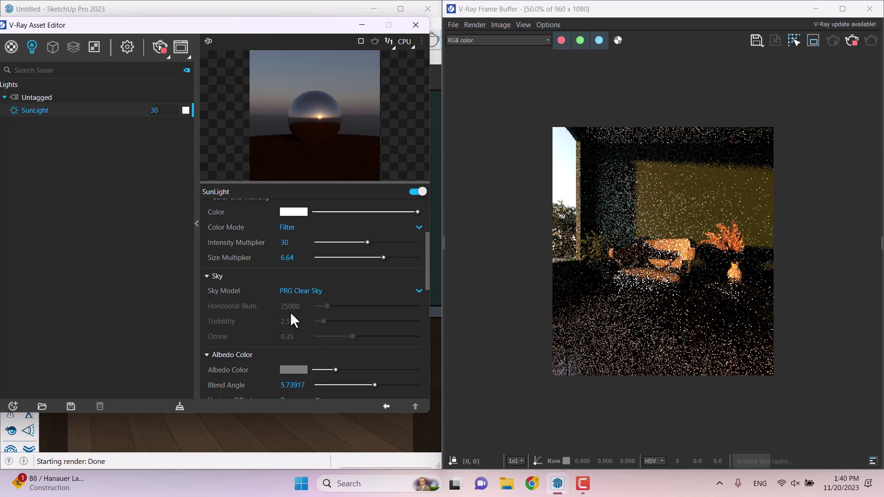
Set the albedo blend angle to 4 and collapse the Sky, Albedo, Clouds and Orientation sections
left_click(214, 277)
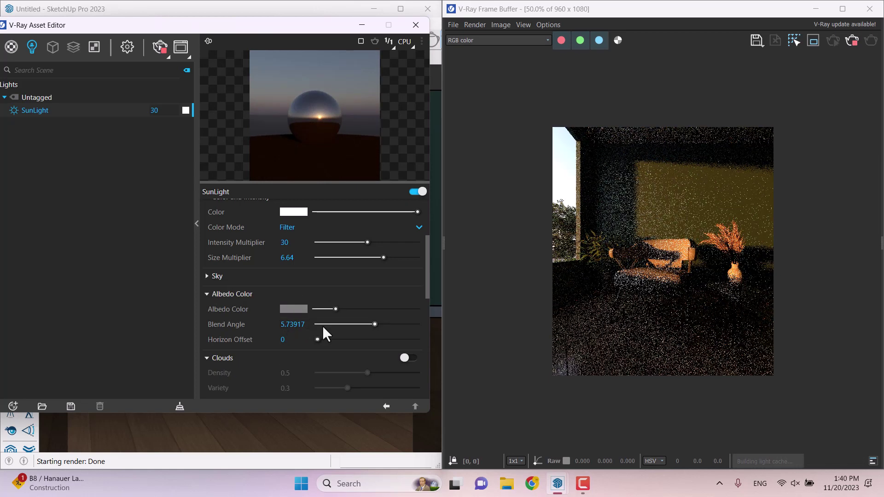
double_click(293, 325)
type("4")
key("Return")
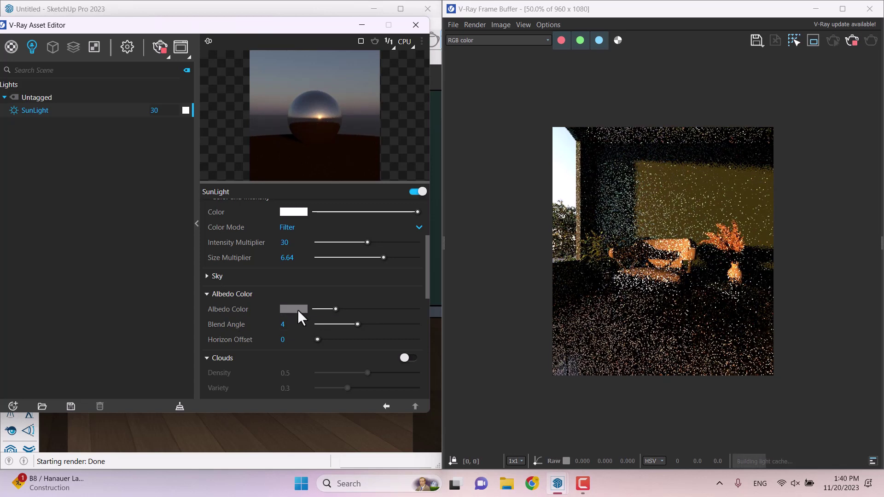
mouse_move(298, 309)
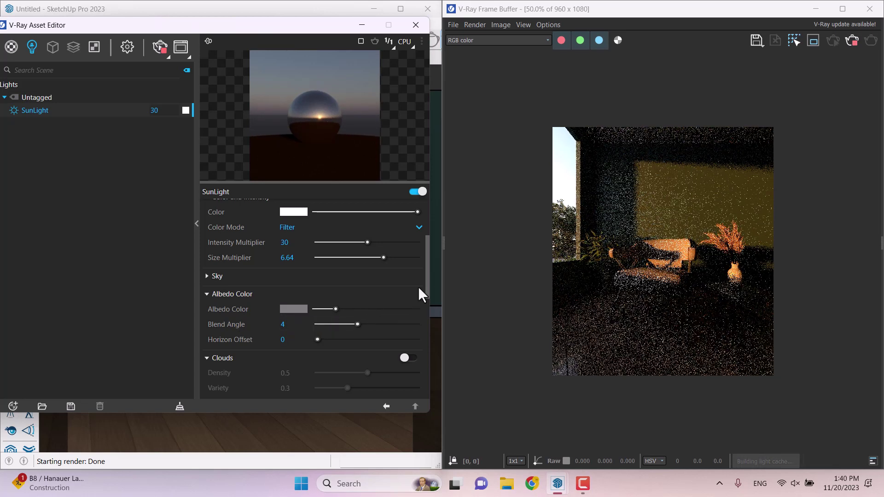
left_click(229, 294)
left_click(220, 311)
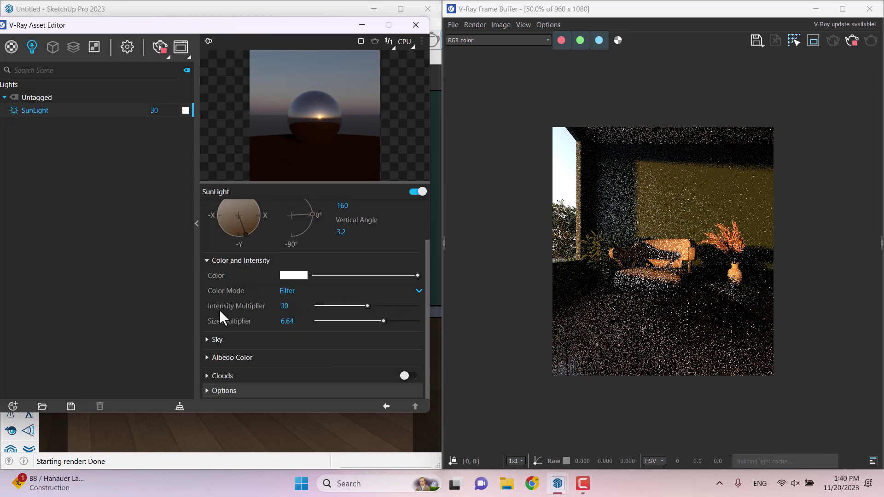
scroll(272, 353, "up", 2)
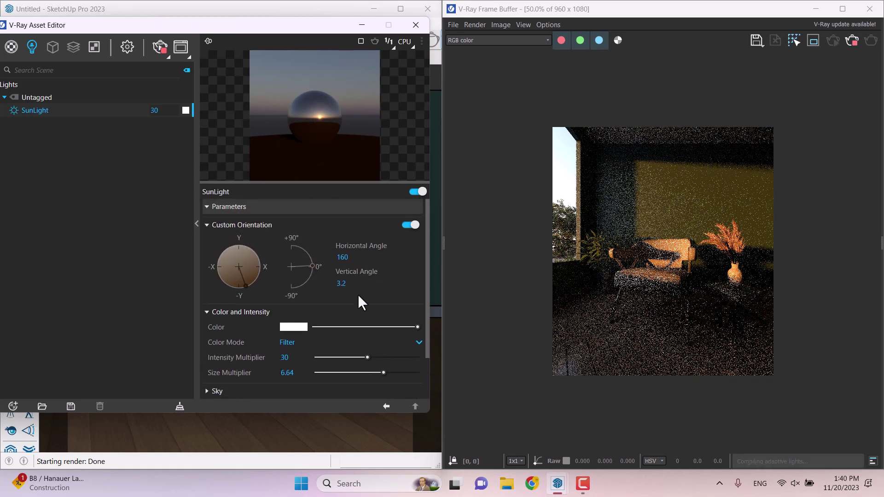
left_click(240, 225)
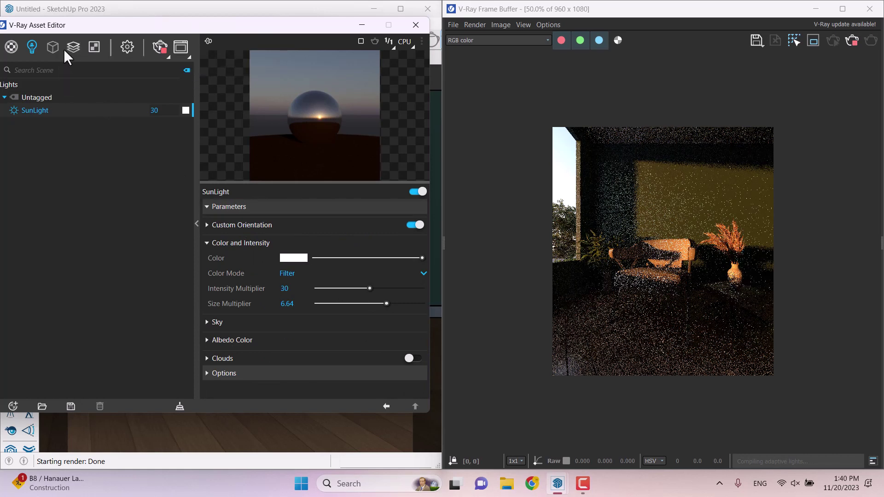
Add a Light Mix render element and collapse the parameters panel to reveal the model
mouse_move(73, 48)
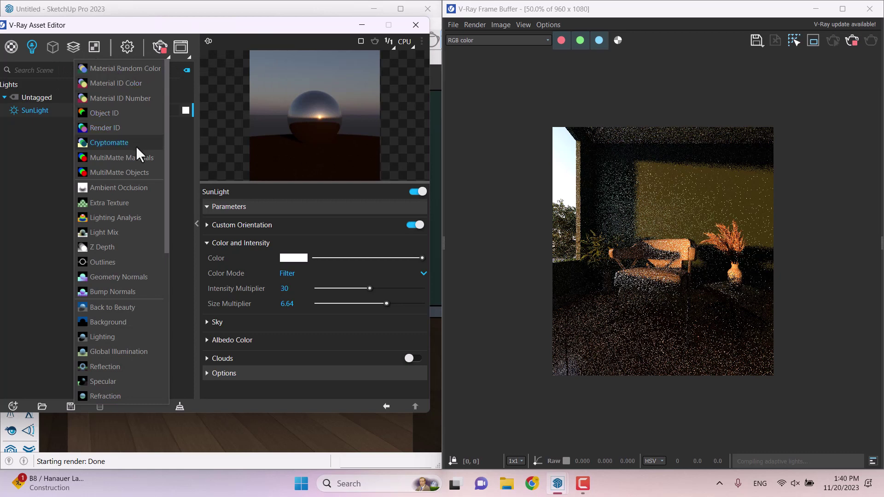
left_click(129, 233)
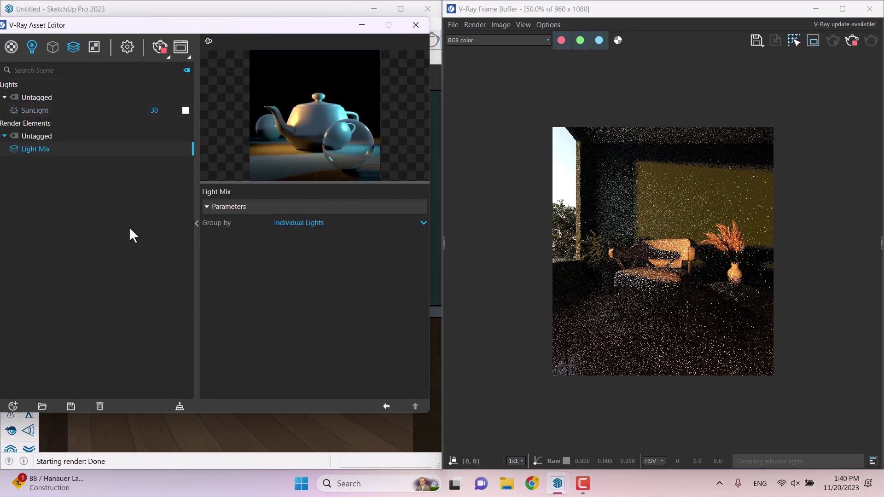
left_click(195, 221)
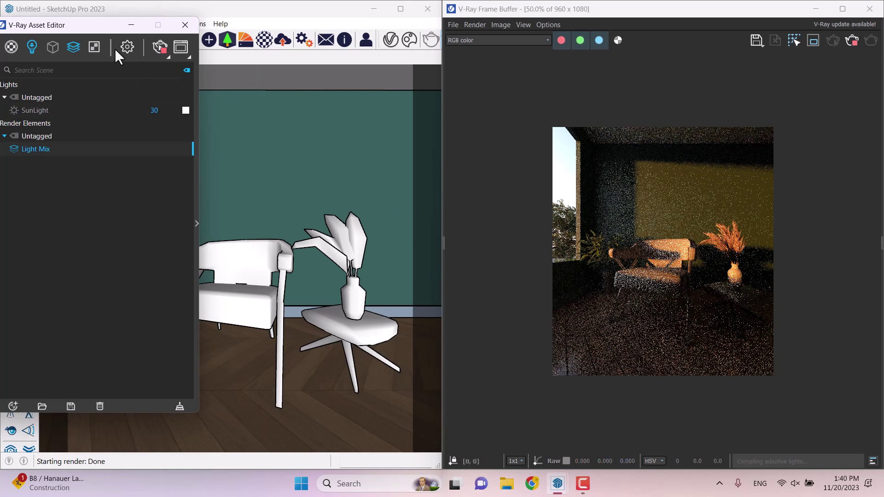
Open Render Settings, expand Environment, and enter a GI multiplier of 11
left_click(127, 47)
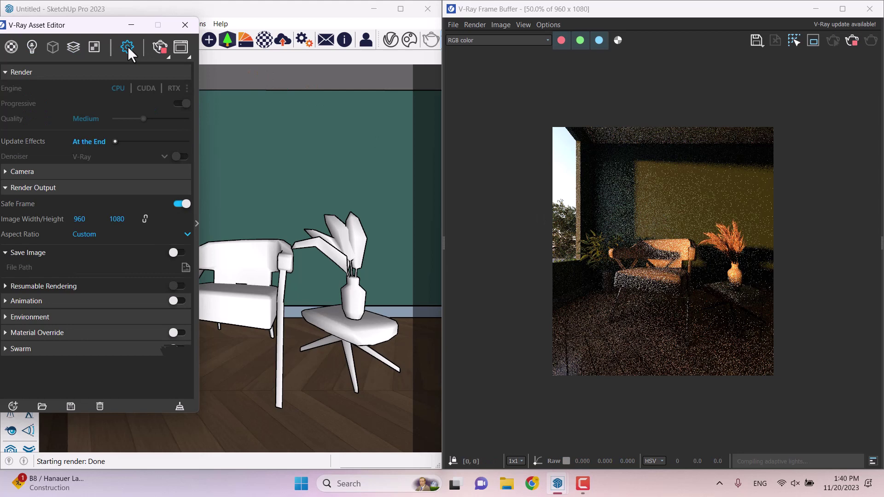
left_click_drag(89, 26, 174, 27)
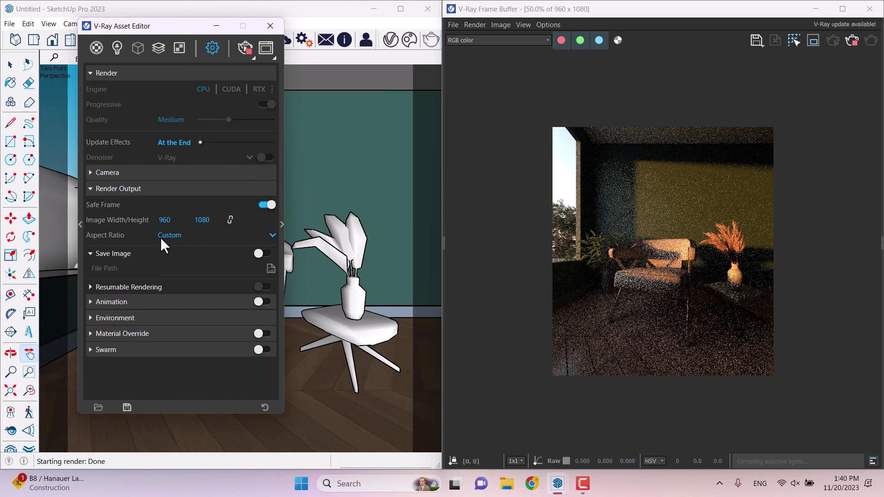
left_click(120, 264)
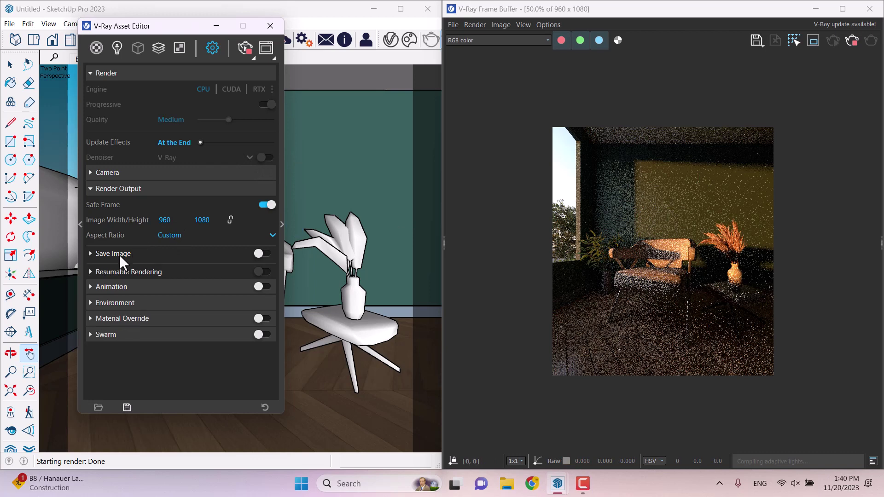
left_click(111, 303)
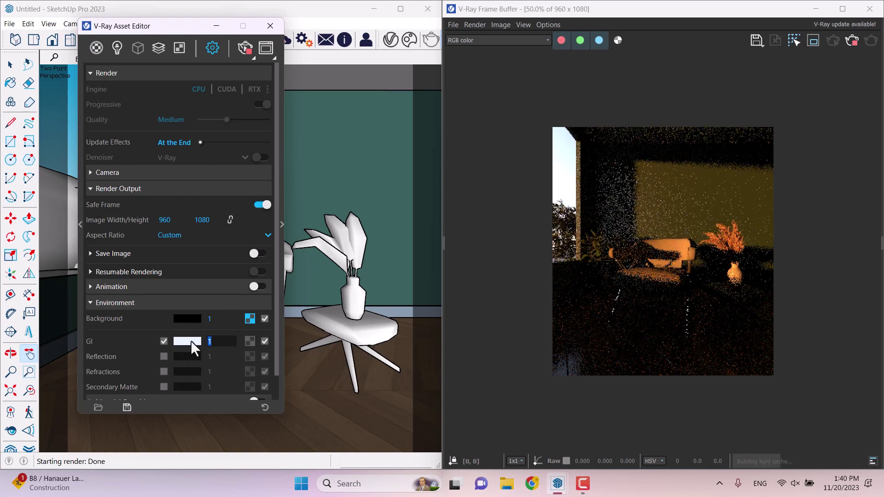
type("11")
key("Return")
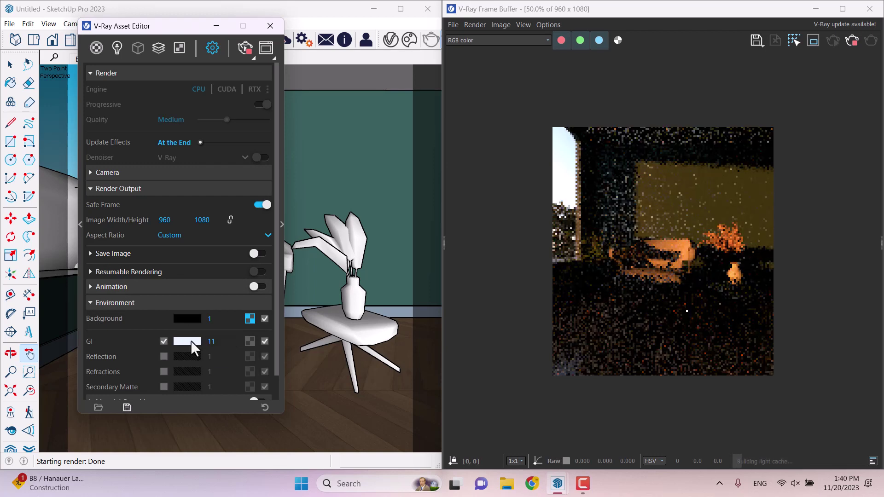
Make the GI override white with multiplier 22 and set the background multiplier to 6
left_click(163, 341)
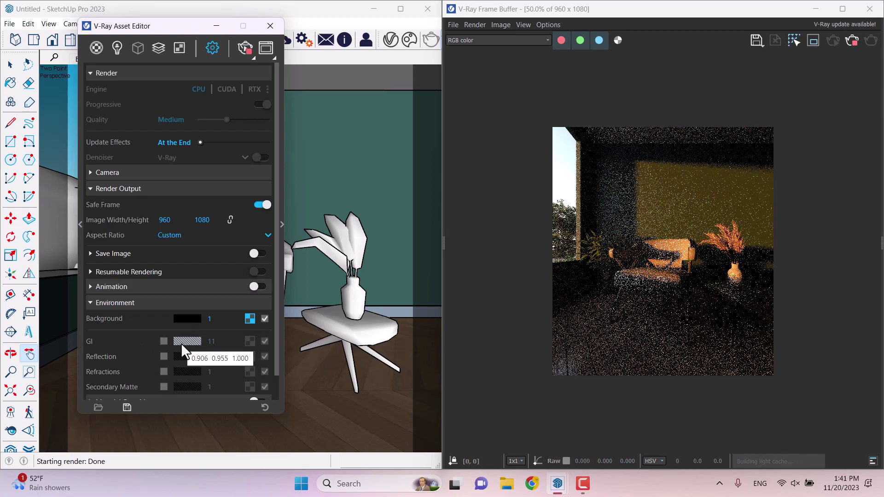
left_click(164, 341)
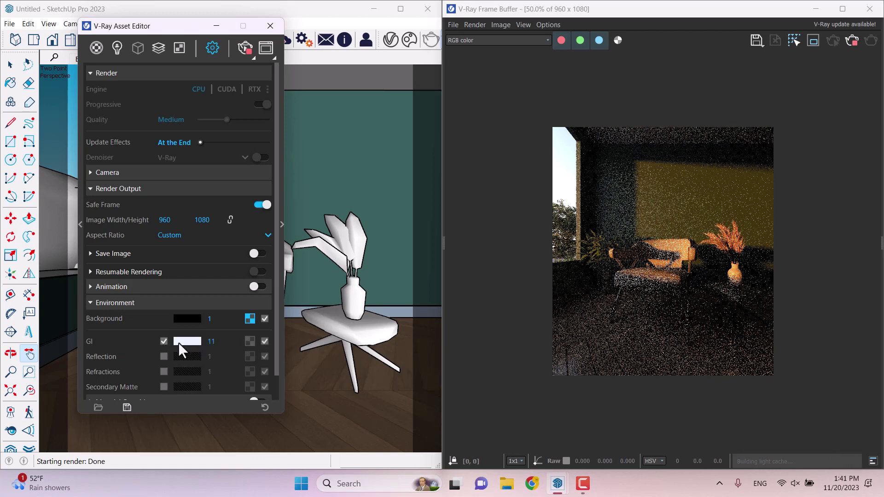
left_click(193, 340)
left_click(293, 183)
left_click(258, 150)
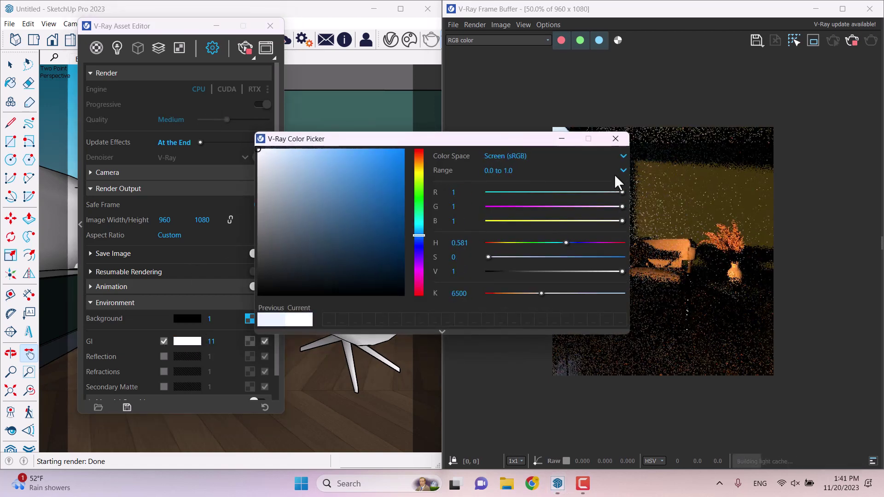
left_click(616, 138)
double_click(227, 343)
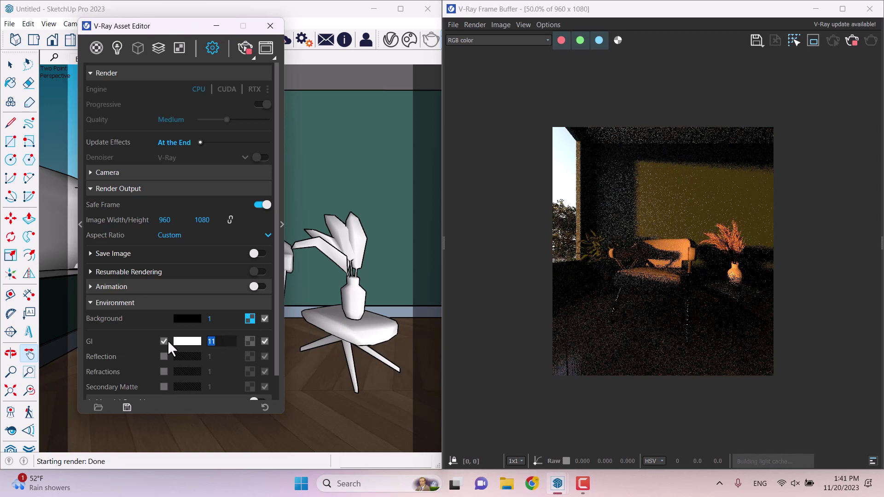
type("22")
key("Return")
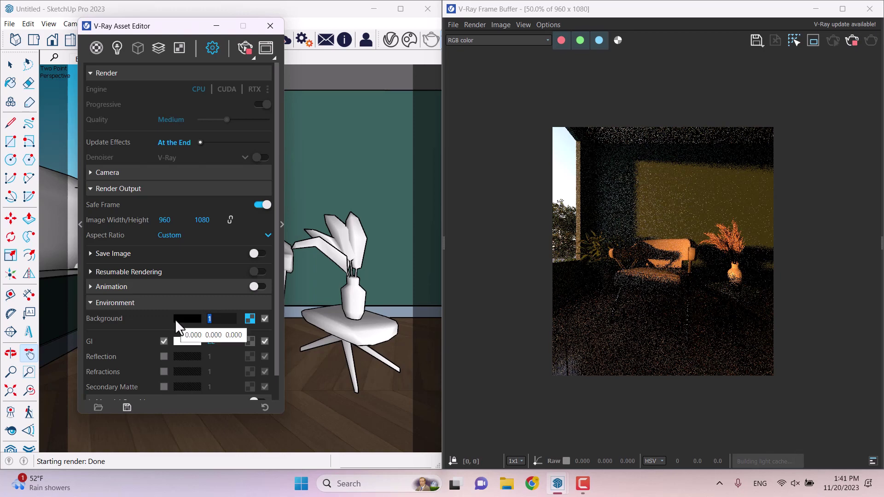
type("6")
key("Return")
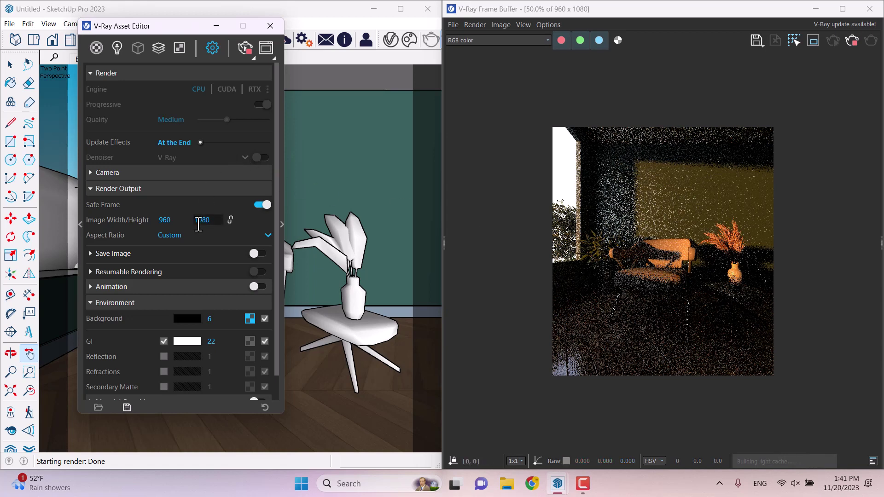
left_click(125, 301)
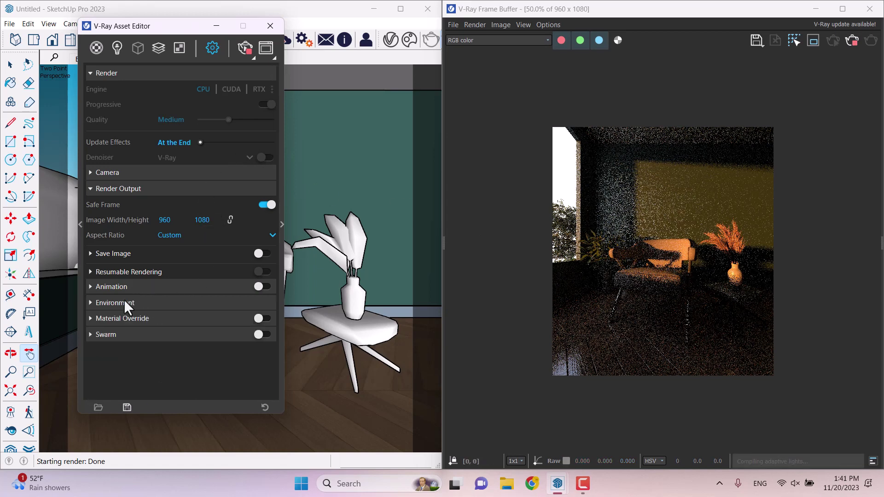
Set the camera exposure value to 13.24
left_click(106, 189)
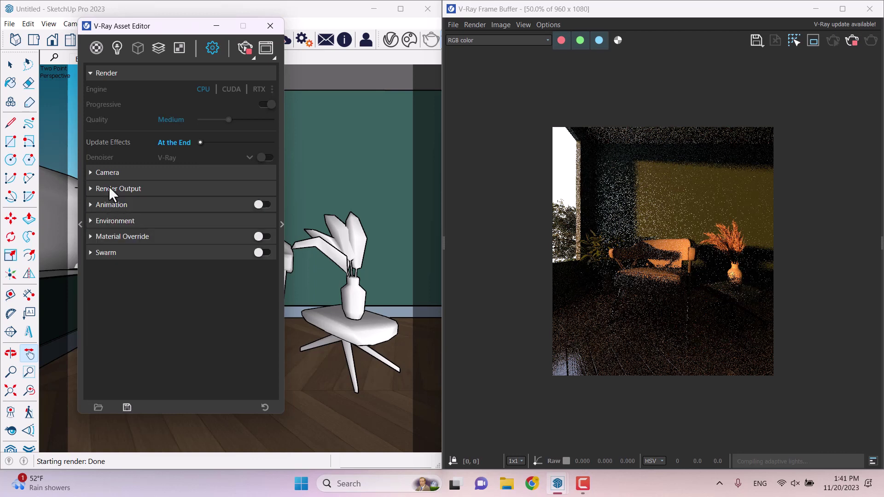
left_click(109, 172)
left_click_drag(206, 238, 209, 239)
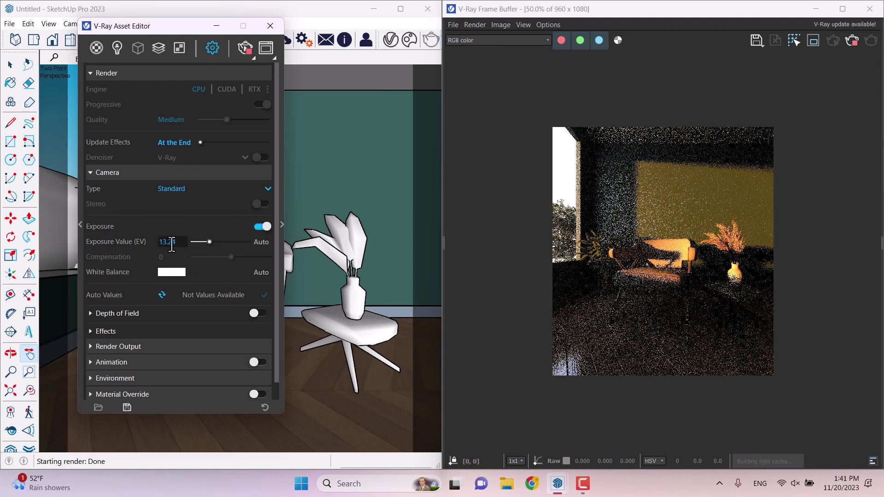
left_click_drag(179, 242, 120, 248)
type("13.24")
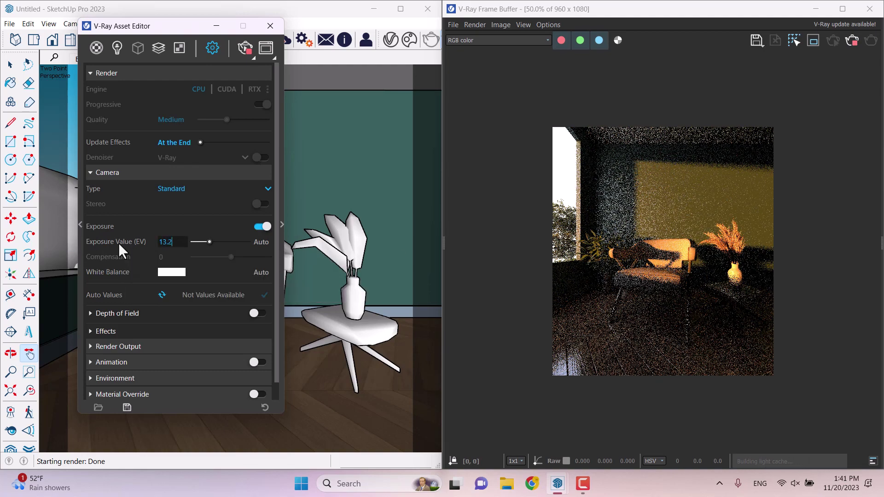
key("Return")
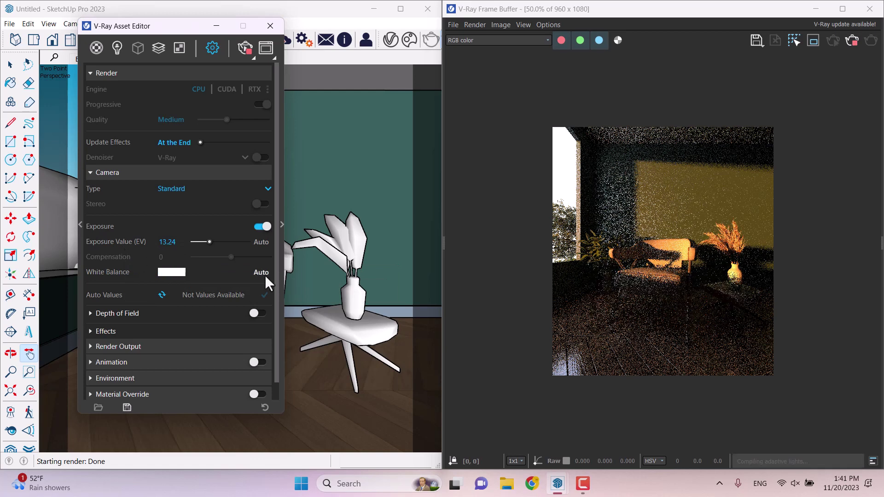
Enable depth of field with focus distance 236 and defocus 0.226
left_click(134, 314)
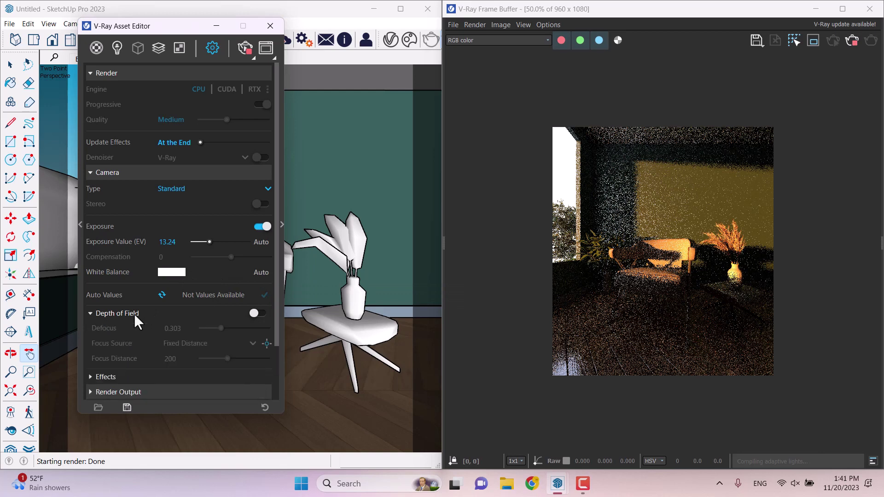
left_click(256, 313)
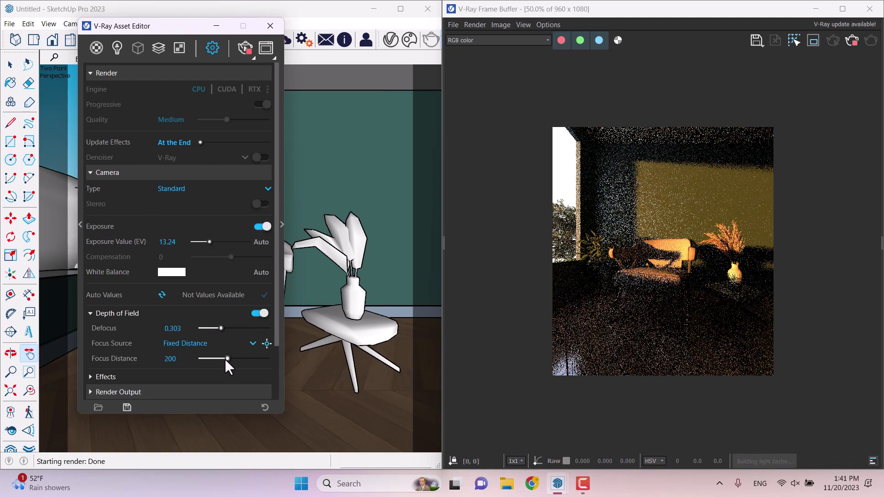
left_click(170, 359)
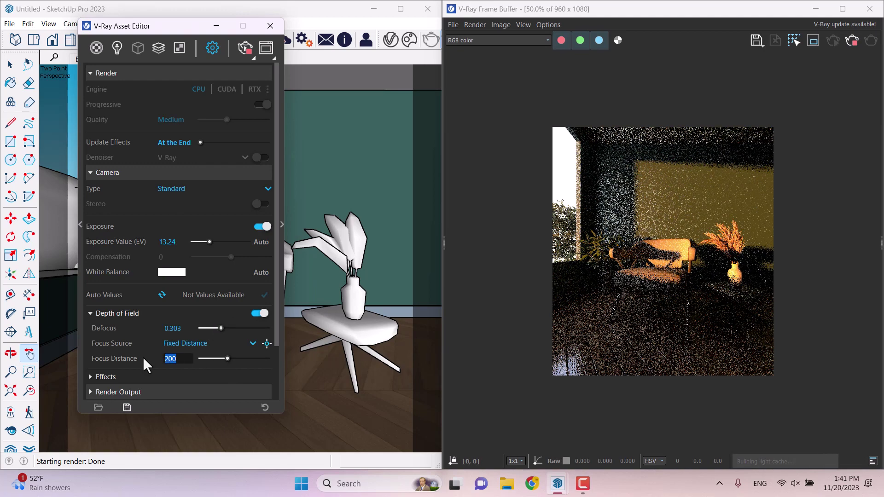
left_click_drag(229, 358, 231, 356)
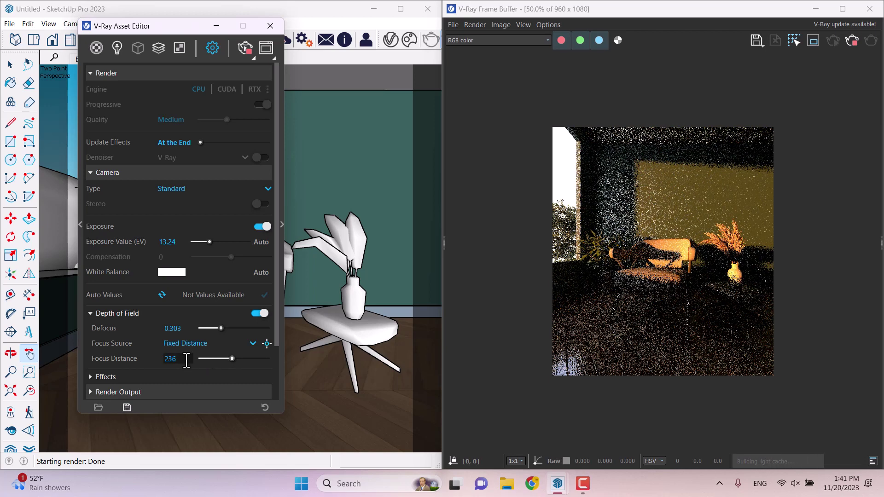
left_click_drag(220, 327, 187, 329)
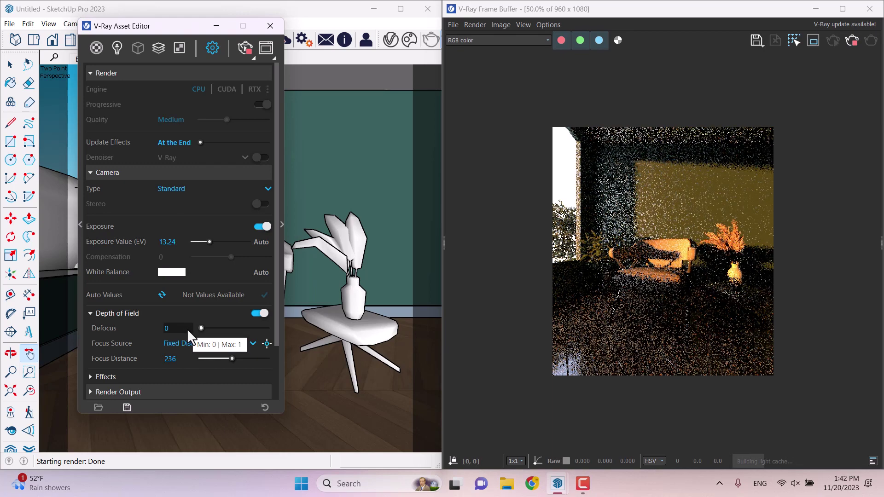
left_click_drag(201, 327, 239, 328)
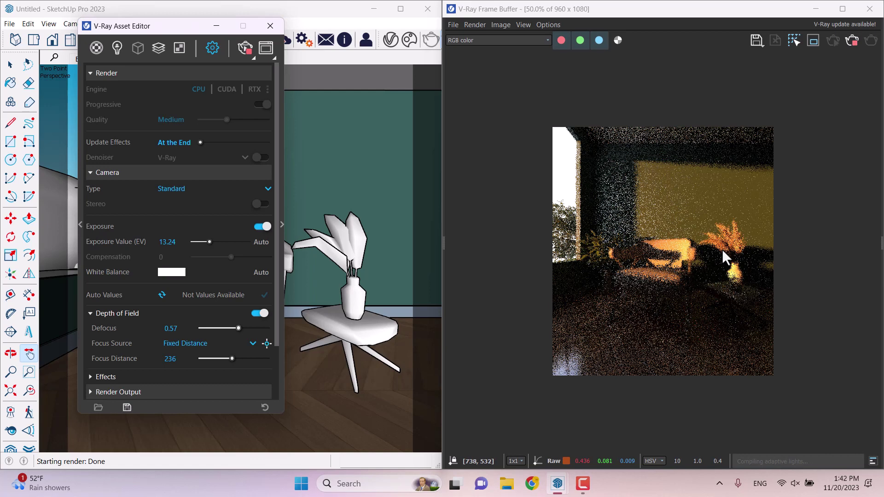
left_click(191, 329)
left_click_drag(238, 326, 117, 335)
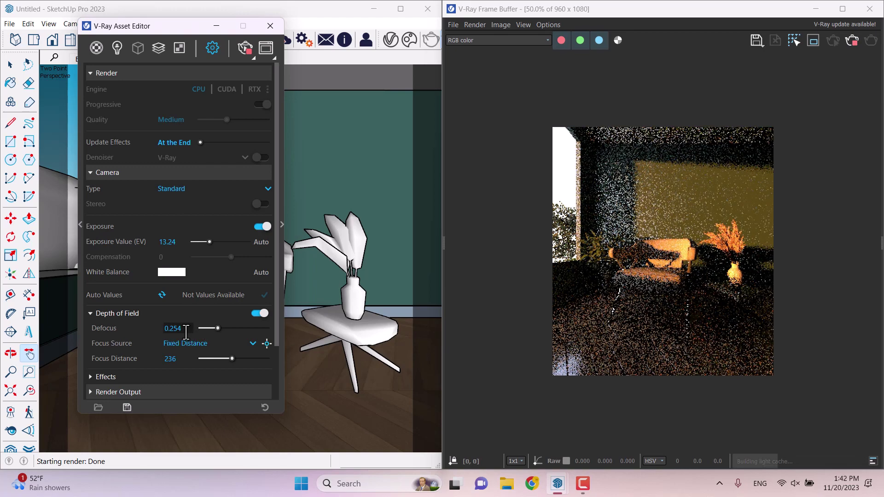
type("0.")
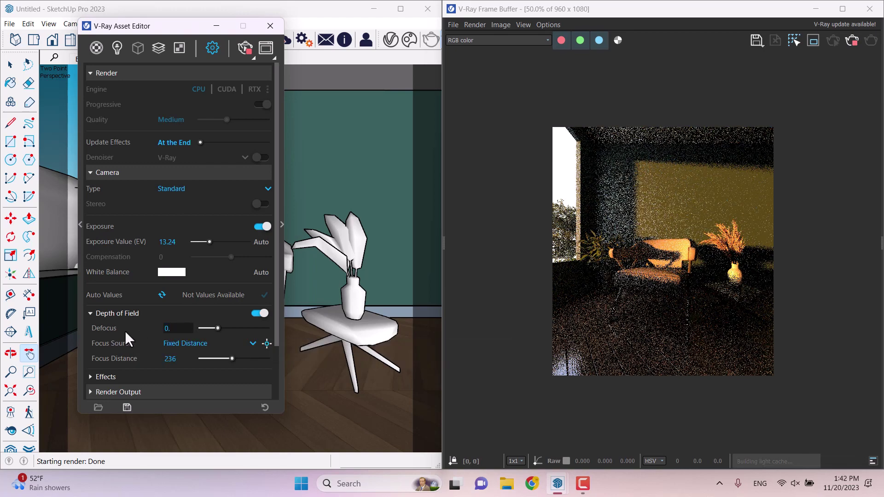
type("226")
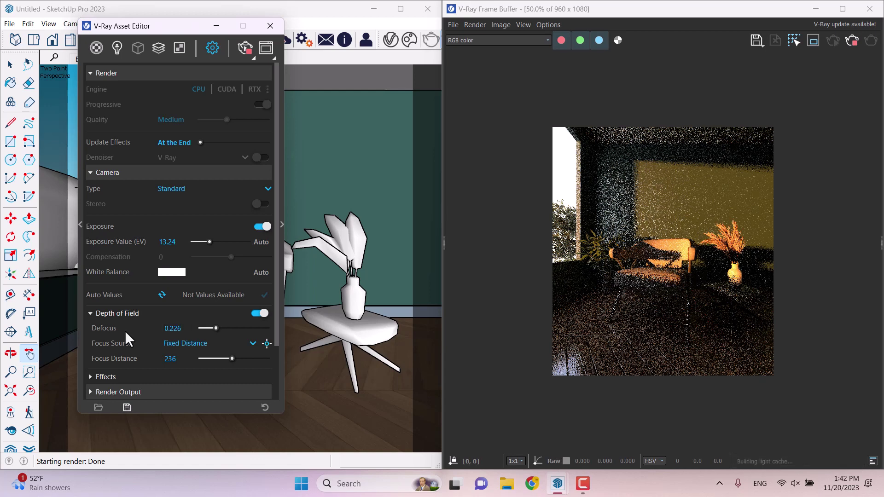
key("Return")
Set the depth-of-field focus source to Camera Target with defocus 0.344, then collapse Depth of Field
left_click(196, 343)
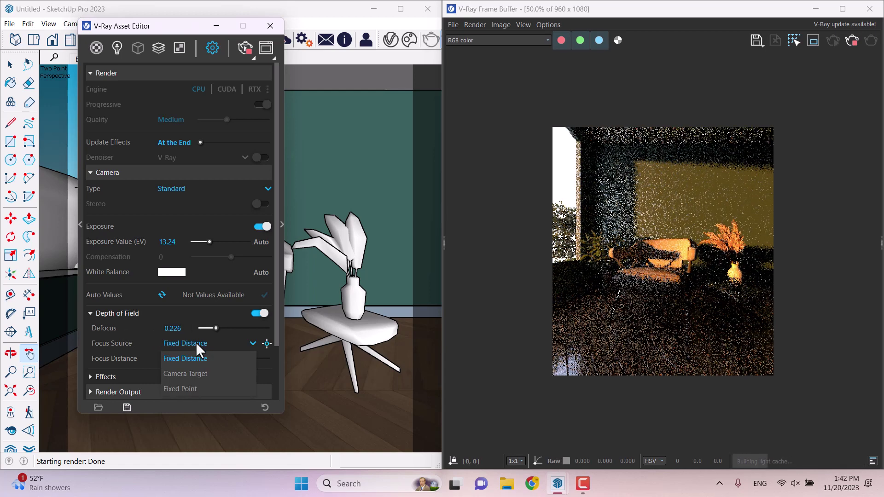
left_click(195, 373)
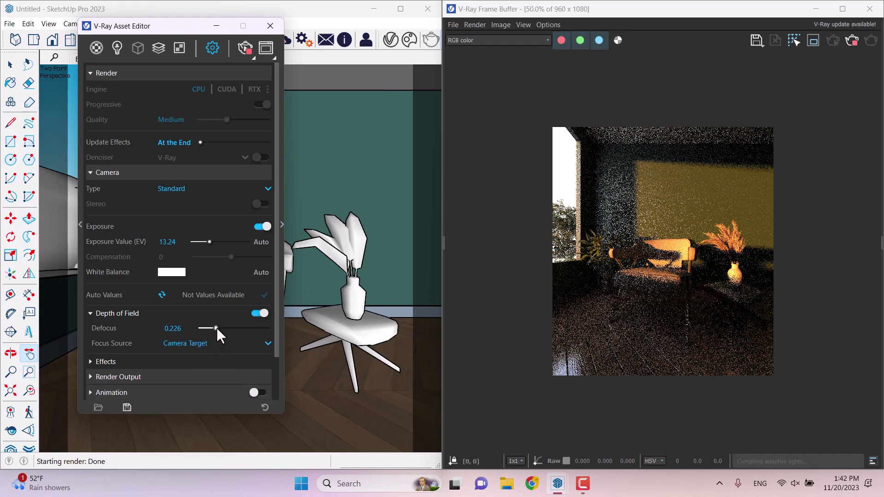
left_click_drag(214, 327, 271, 329)
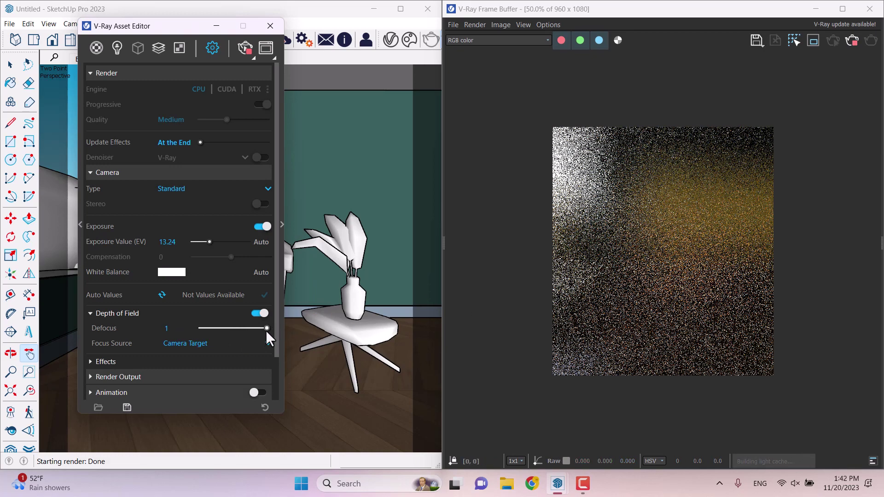
left_click_drag(266, 332, 226, 334)
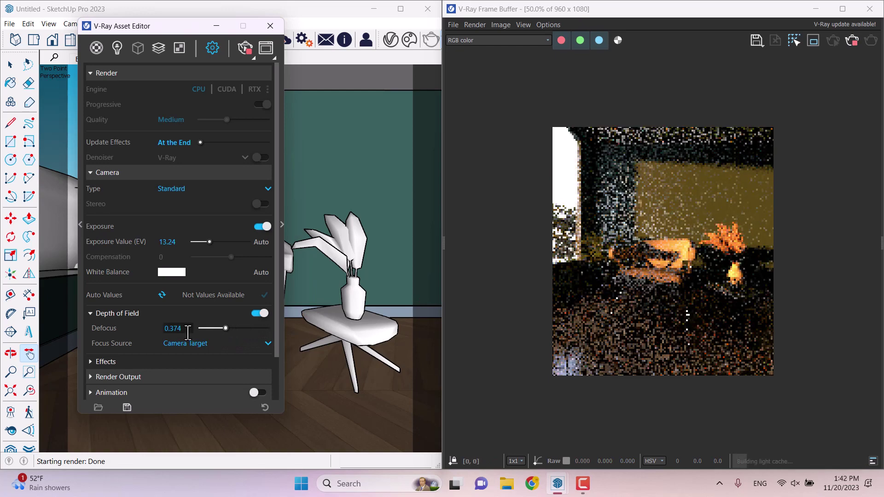
left_click(159, 329)
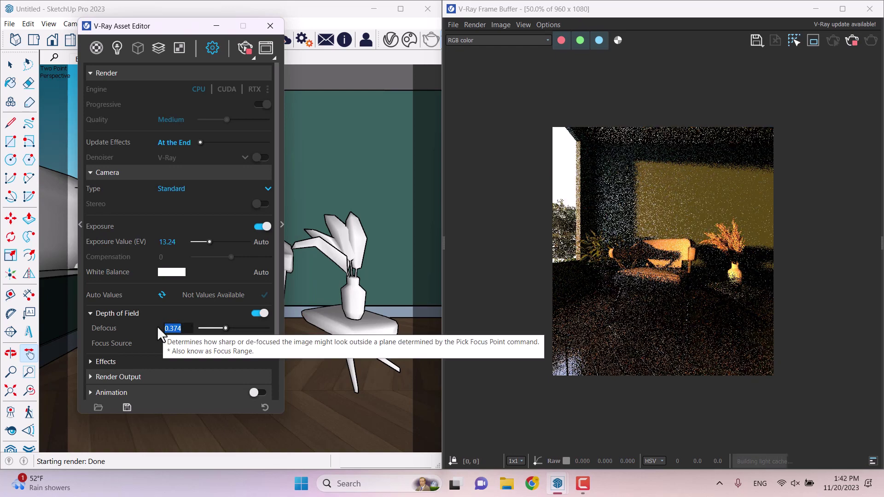
type("0.")
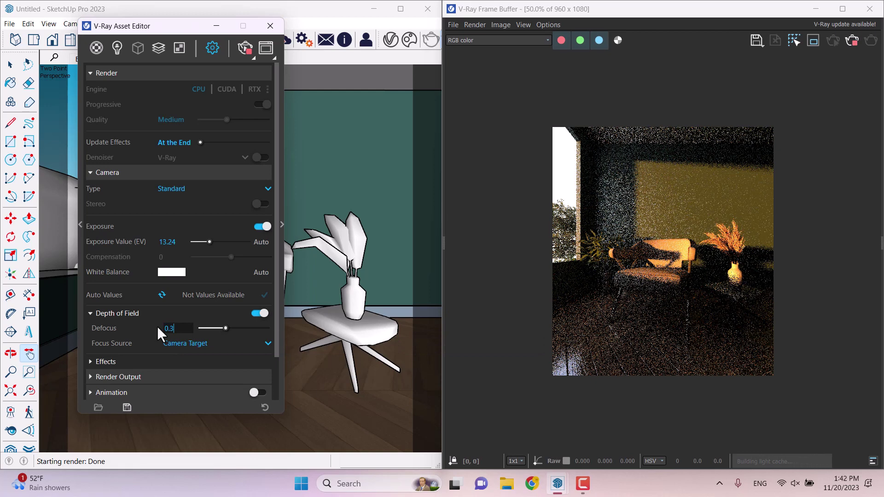
type("344")
key("Return")
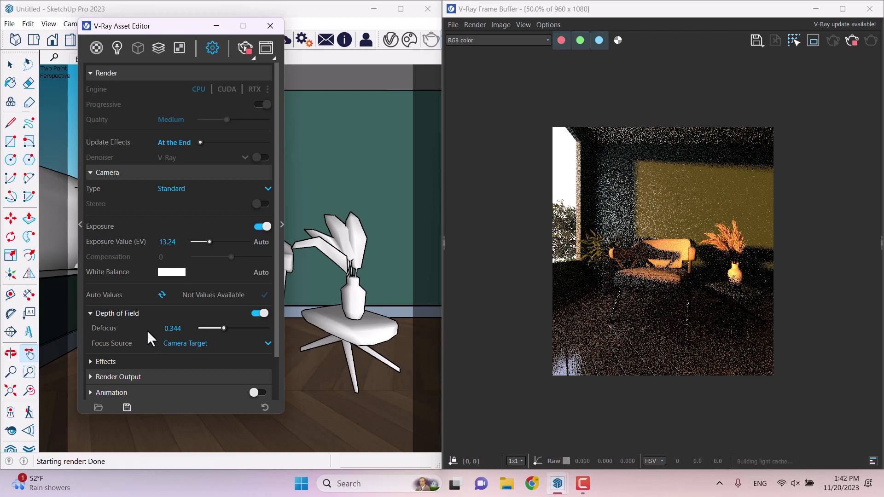
left_click(114, 316)
left_click(107, 330)
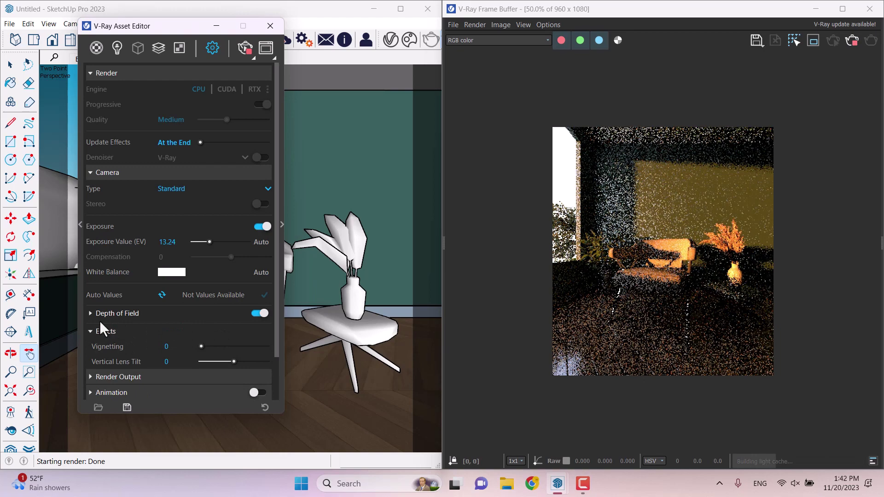
left_click_drag(201, 347, 204, 346)
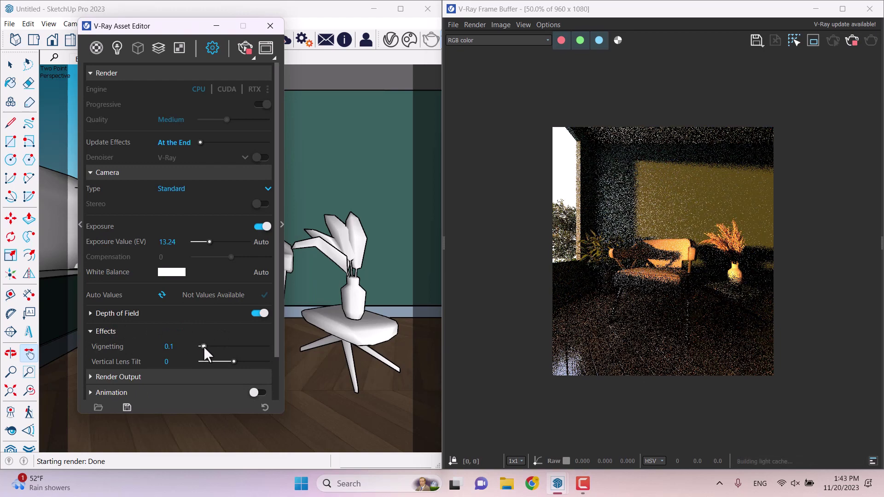
left_click(169, 347)
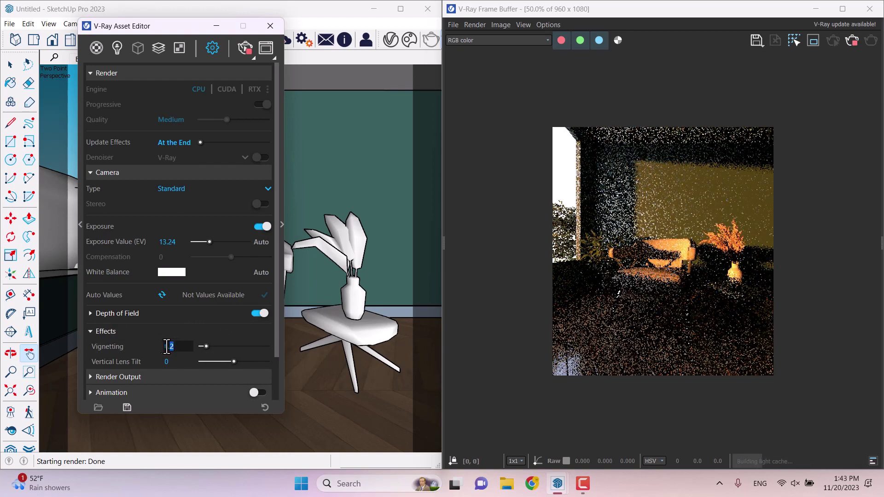
type("0.22")
key("Return")
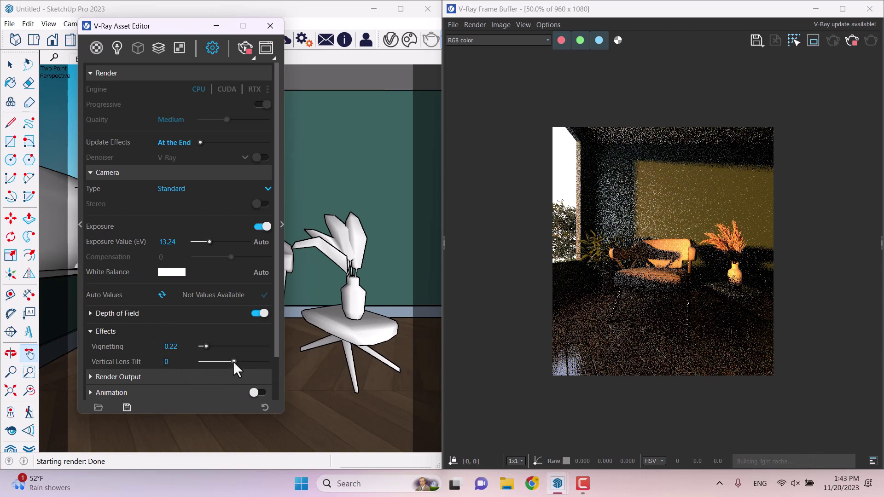
left_click_drag(234, 362, 242, 361)
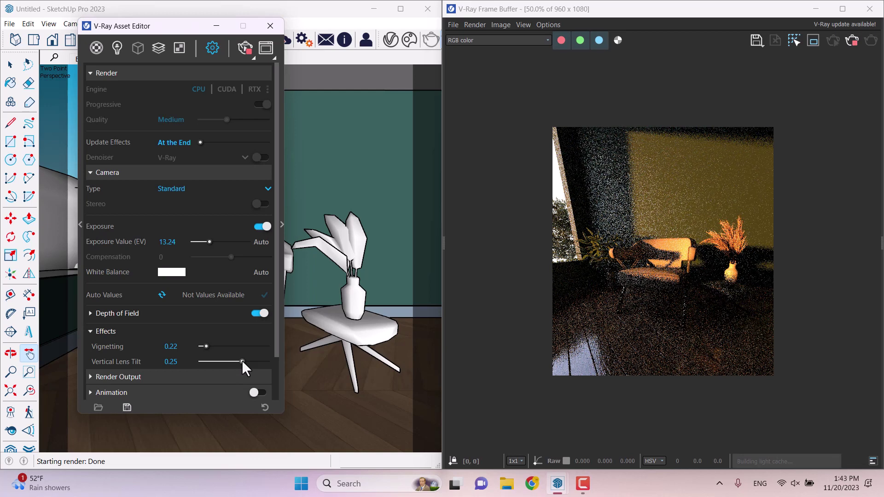
left_click_drag(184, 366, 135, 363)
type("0")
key("Return")
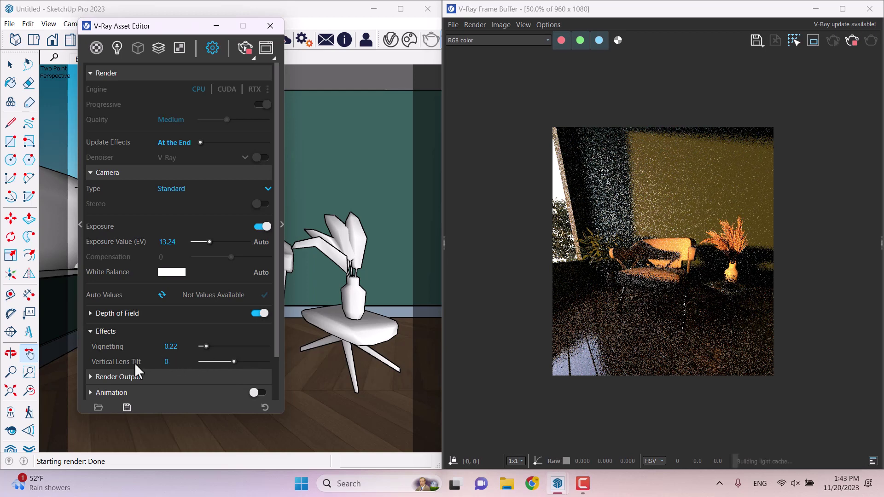
left_click(174, 242)
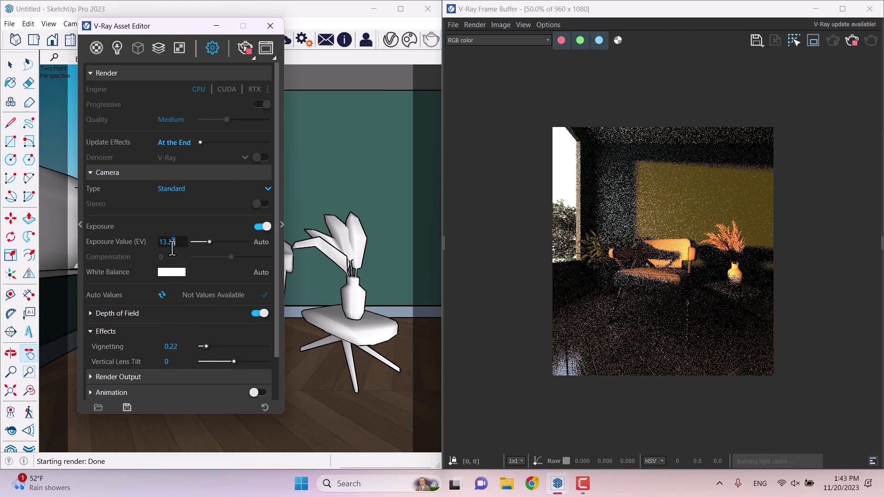
key("BackSpace")
type("8")
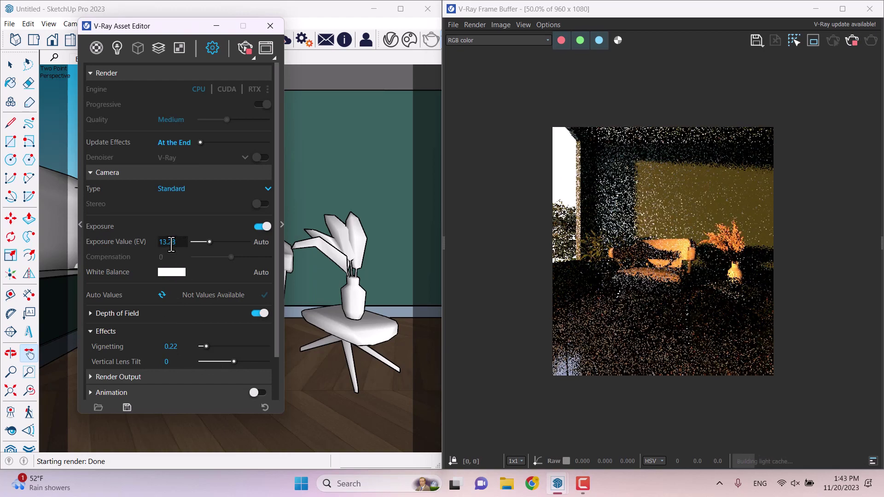
key("Return")
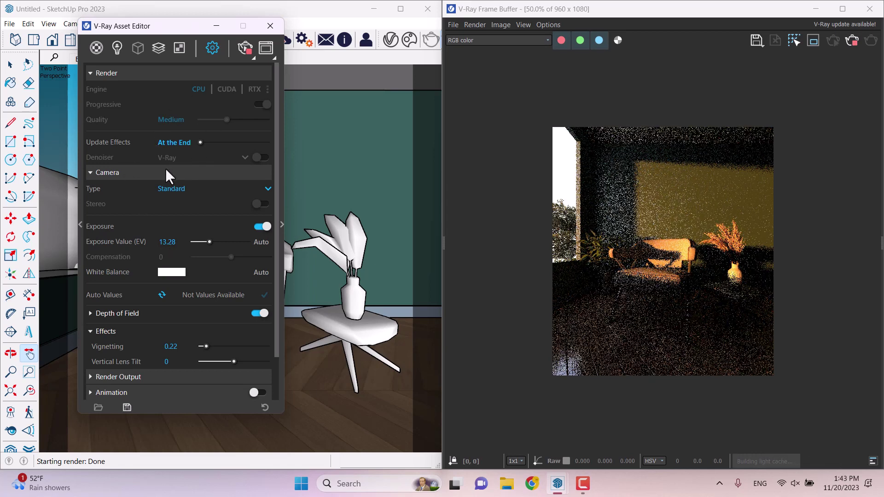
left_click(167, 171)
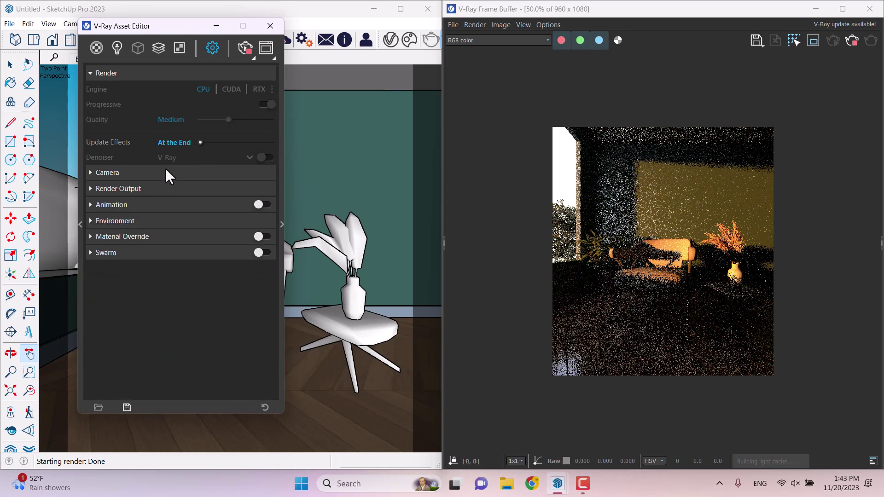
left_click(280, 146)
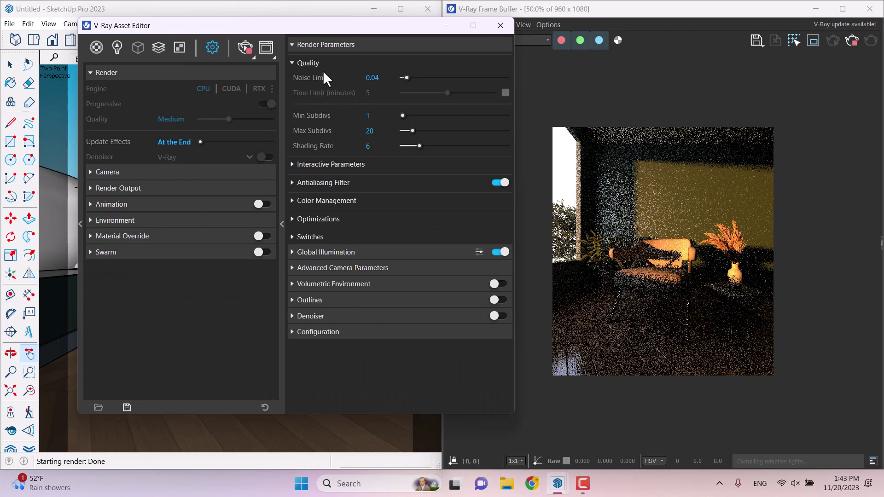
left_click(281, 137)
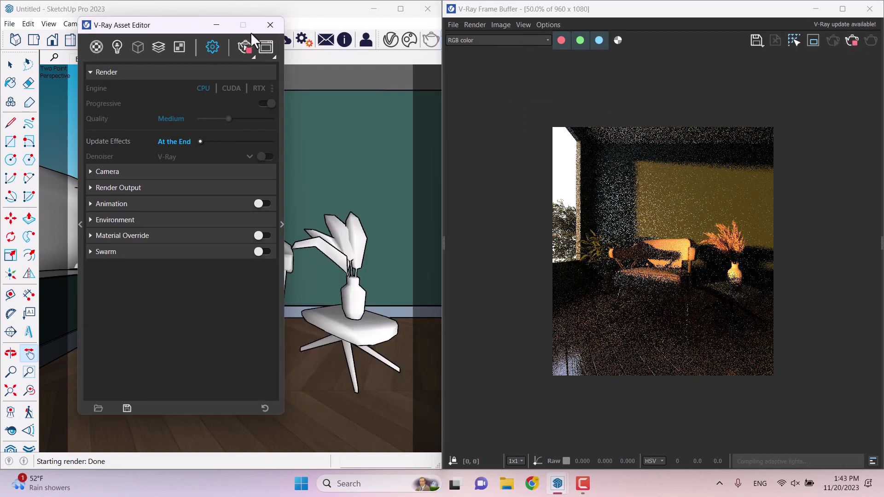
Close the render settings and orbit, pan and zoom to frame the armchair and side table
left_click(270, 24)
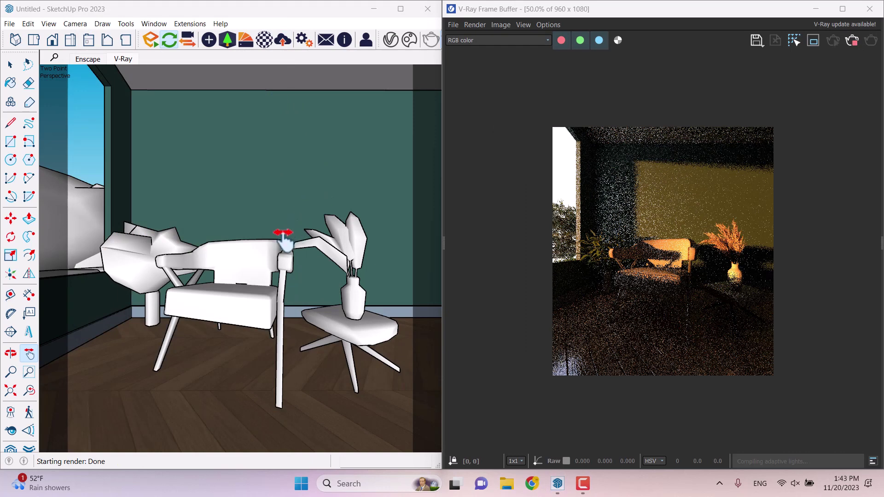
key("o")
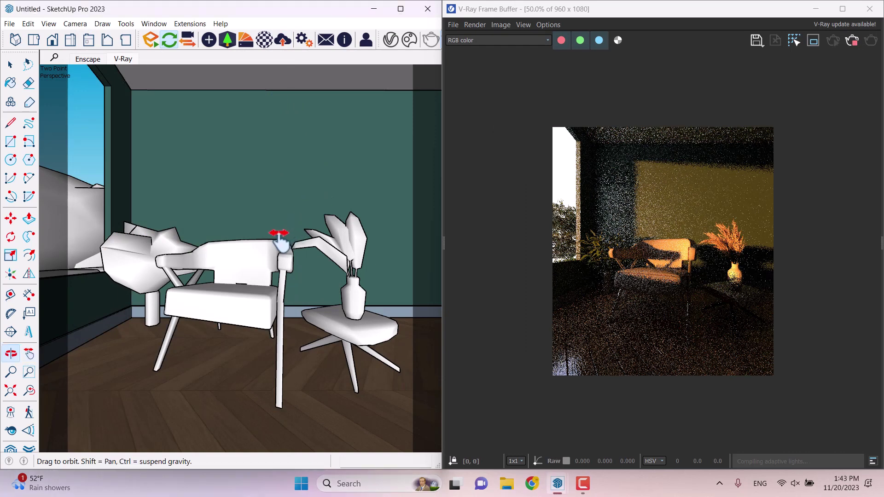
mouse_move(284, 239)
left_mouse_down()
mouse_move(258, 244)
mouse_move(261, 256)
left_mouse_up()
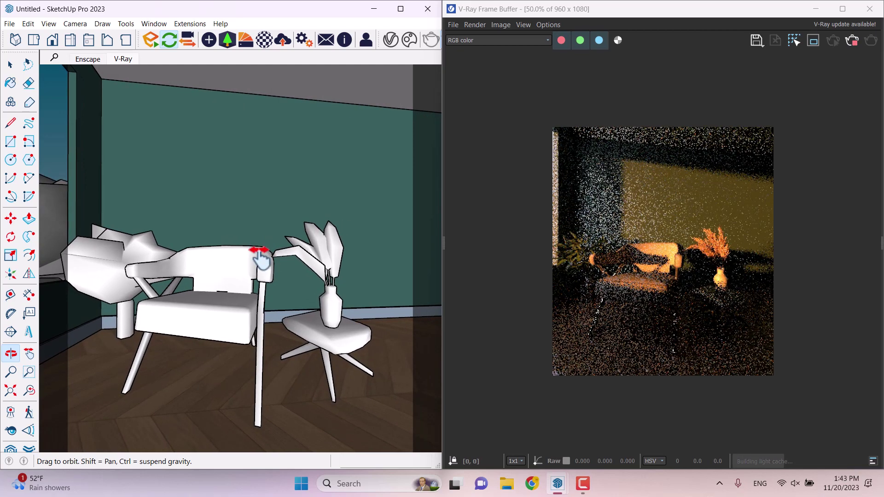
left_click_drag(261, 257, 258, 255, "shift")
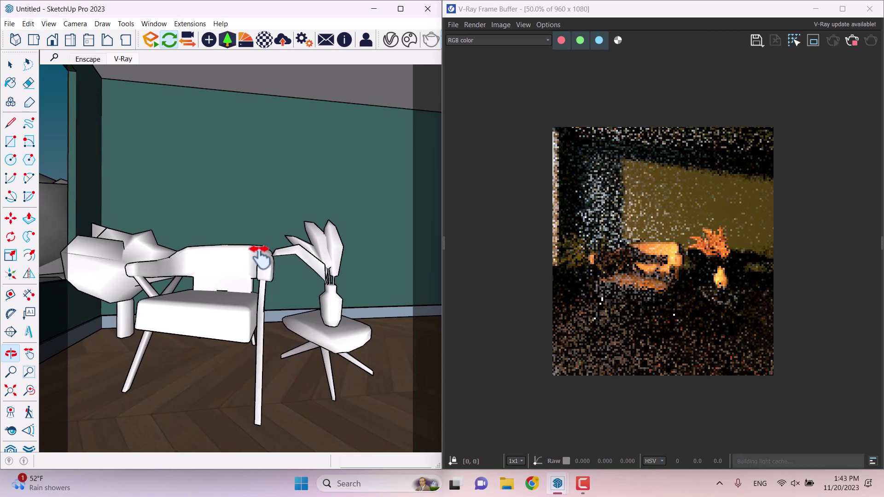
key("shift")
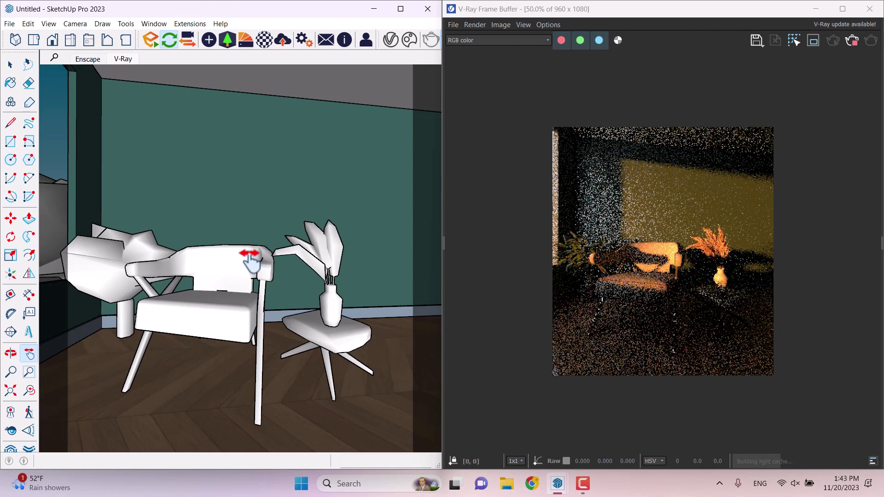
left_click_drag(250, 254, 244, 257)
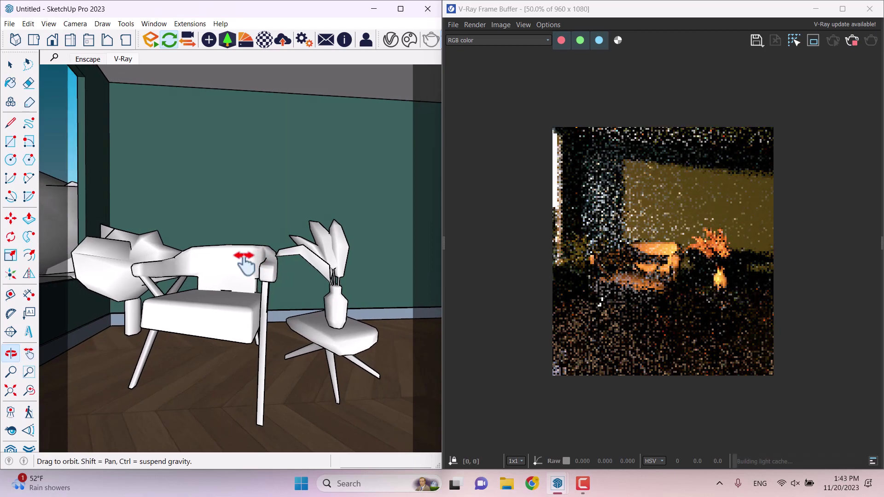
scroll(245, 262, "up", 2, "shift")
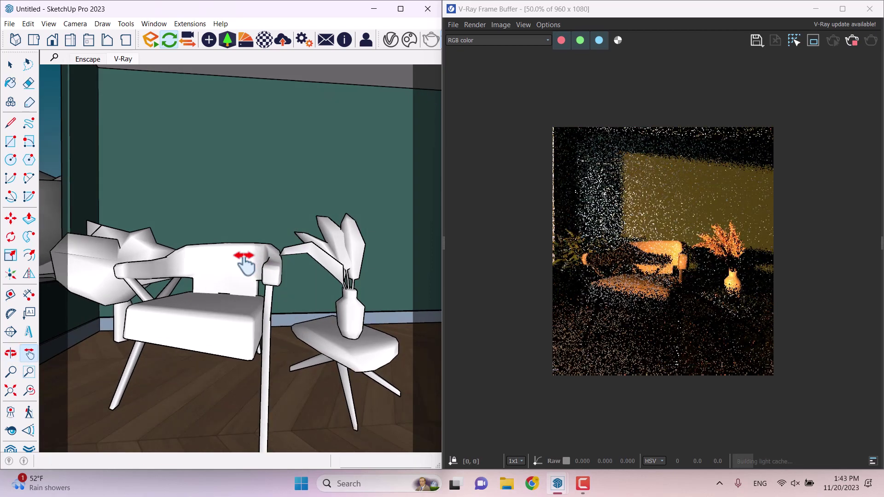
left_click(10, 372)
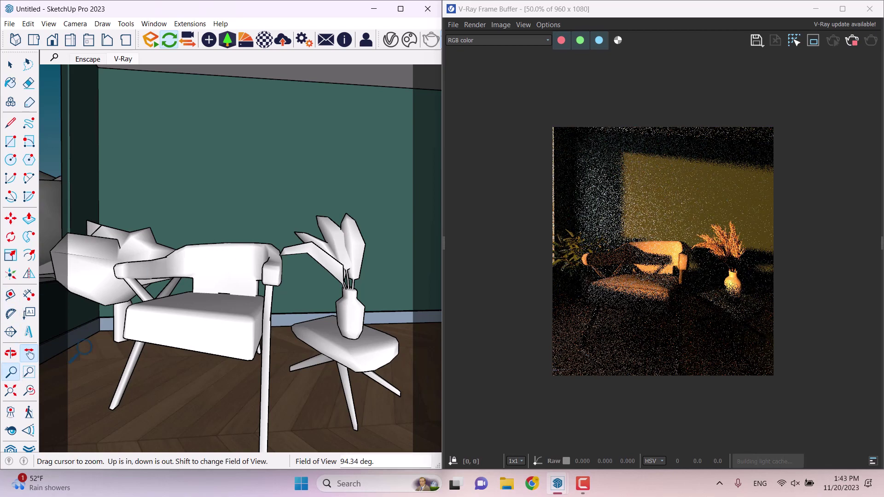
left_click_drag(200, 288, 211, 293)
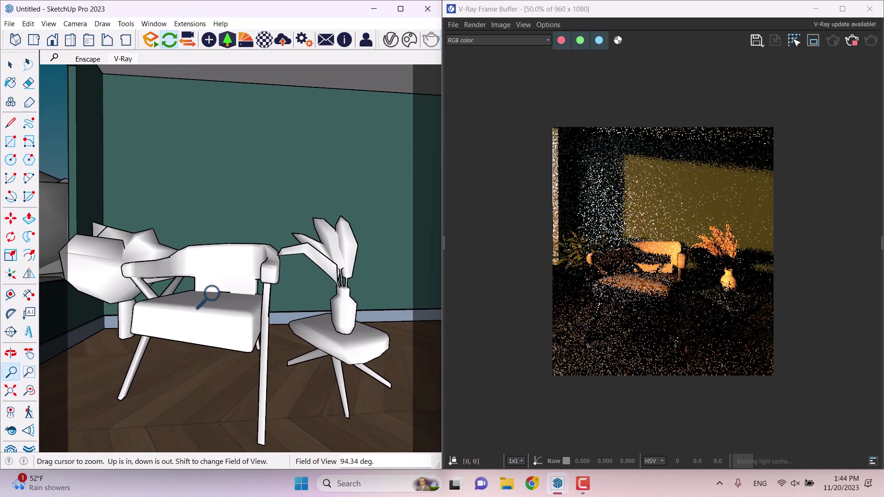
key("space")
middle_click_drag(230, 291, 228, 288)
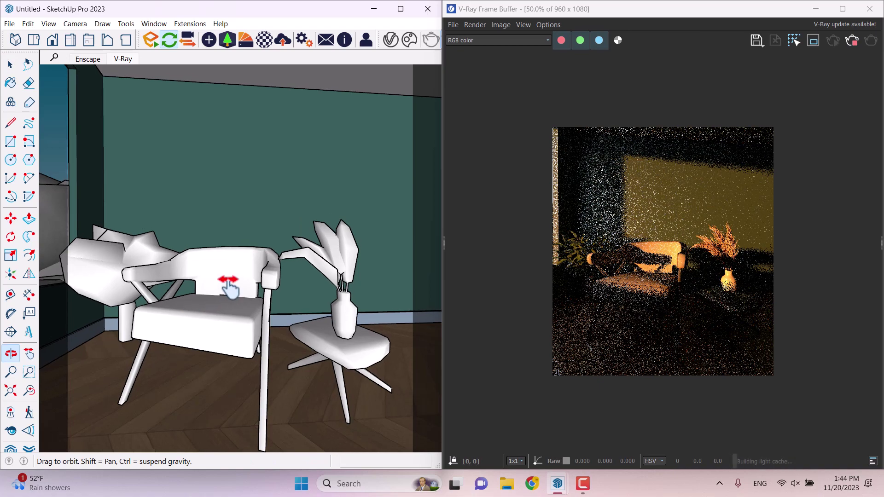
left_click_drag(229, 288, 225, 283)
key("space")
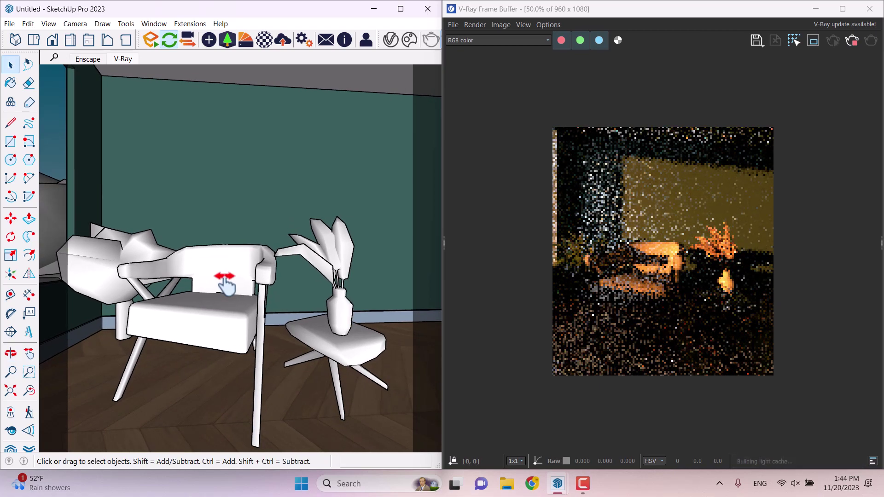
Set the eye height to 0.72 m and switch the camera to two-point perspective
left_click(11, 430)
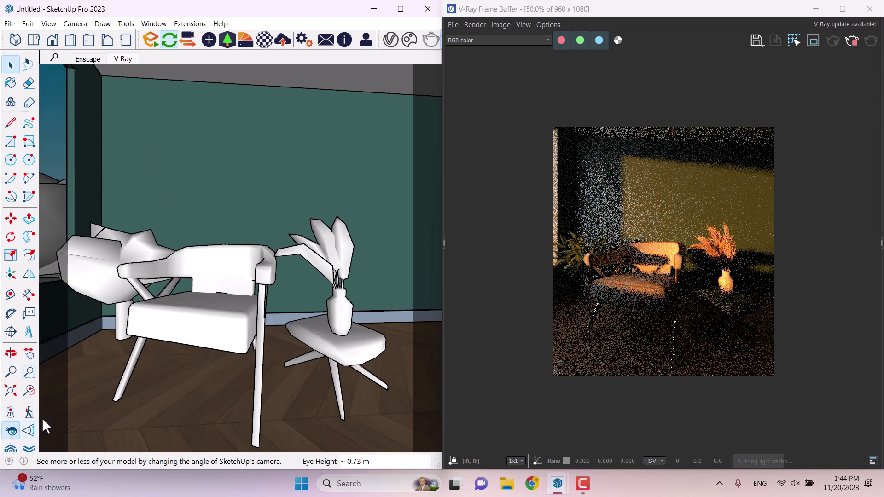
type("0")
key("Return")
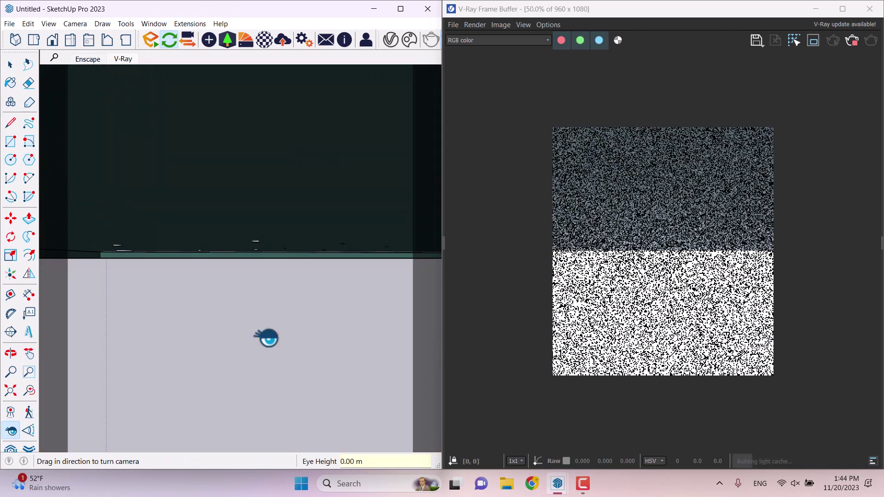
type("0.72")
key("Return")
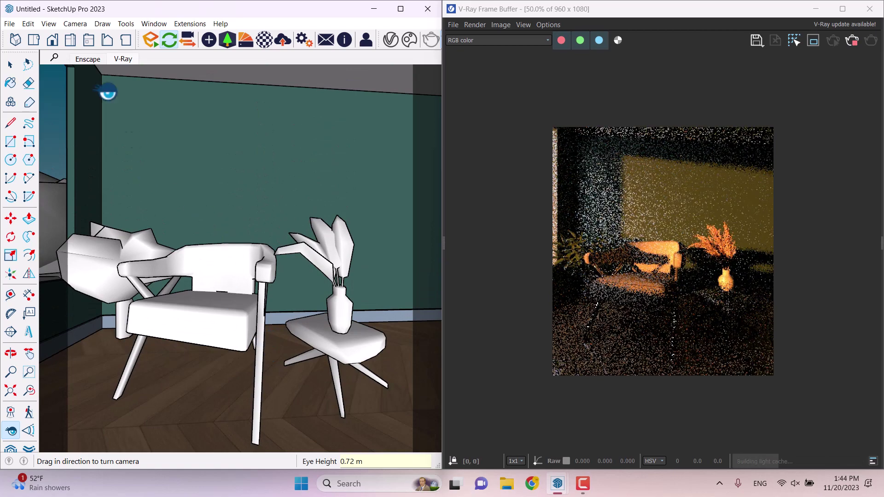
left_click(87, 96)
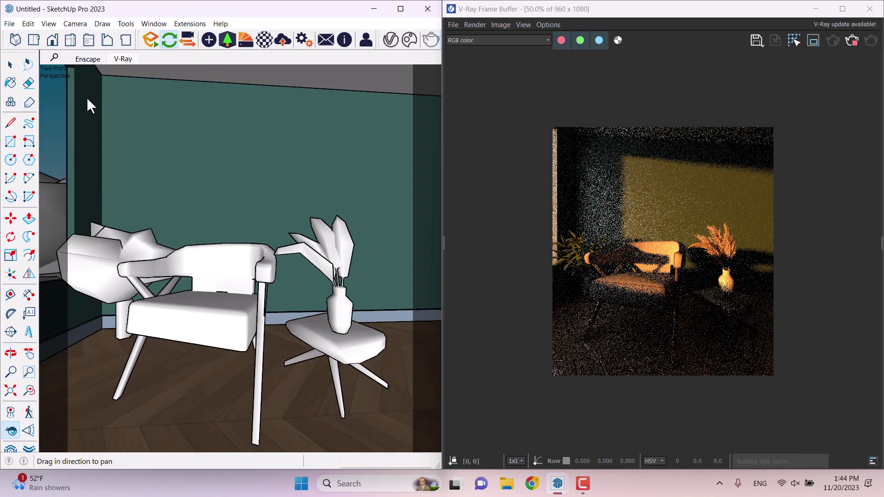
right_click(119, 61)
left_click(151, 108)
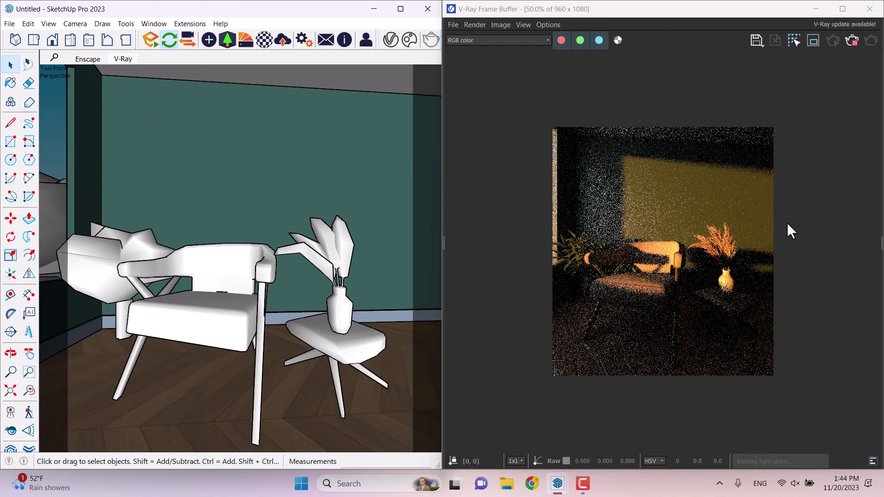
Stop the render, close the frame buffer, and maximize the SketchUp window
left_click(852, 40)
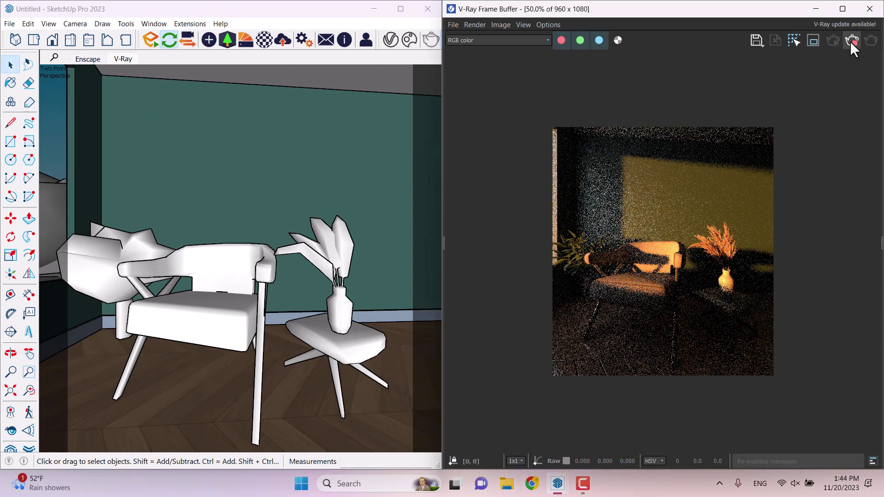
left_click(870, 9)
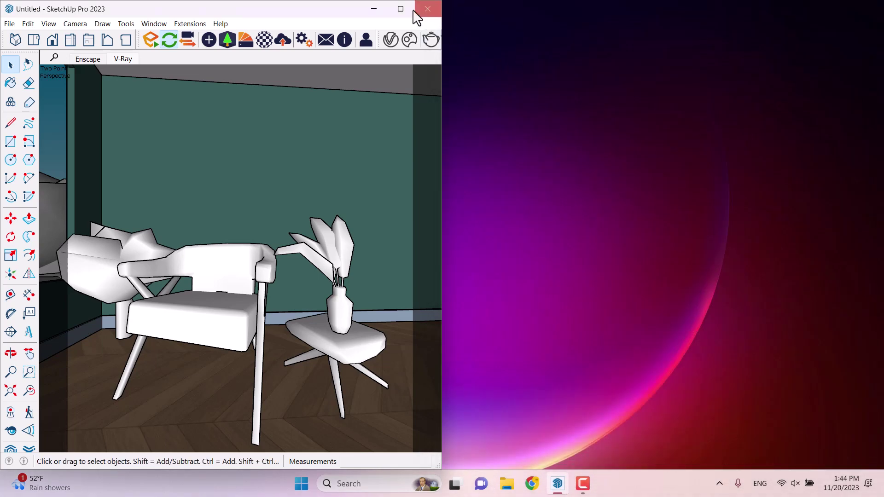
left_click(401, 9)
Set quality to High+, engine to CUDA keeping CPU as a device, and progressive off
left_click(390, 36)
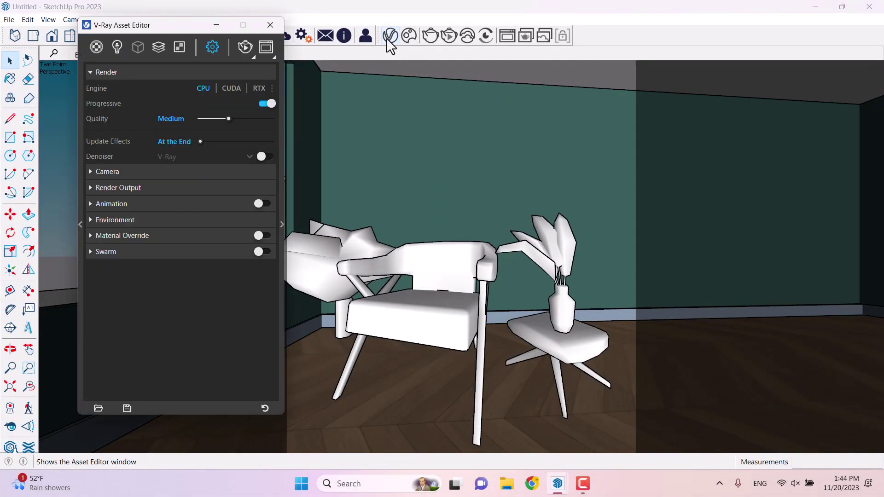
left_click(583, 483)
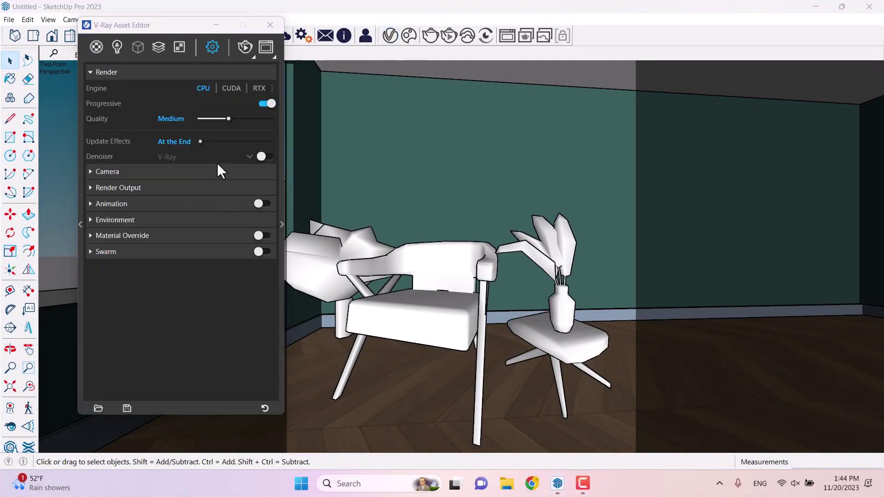
left_click_drag(229, 118, 274, 119)
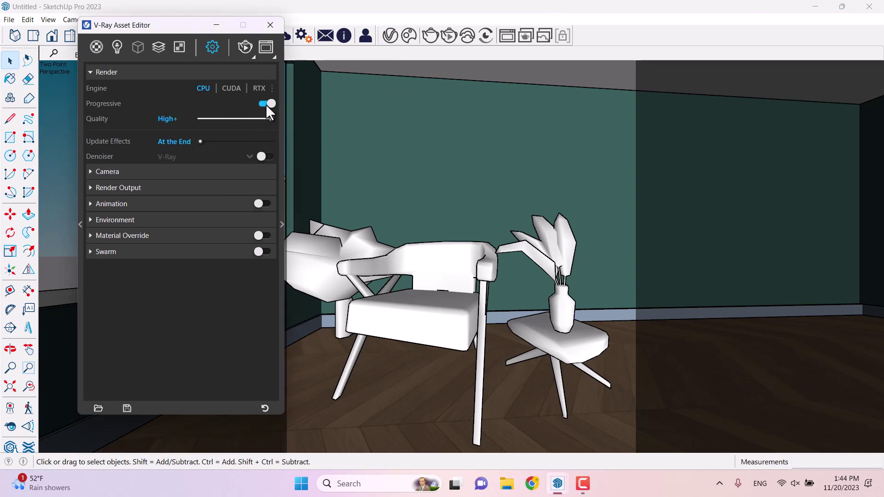
left_click(233, 92)
left_click(272, 89)
left_click(206, 105)
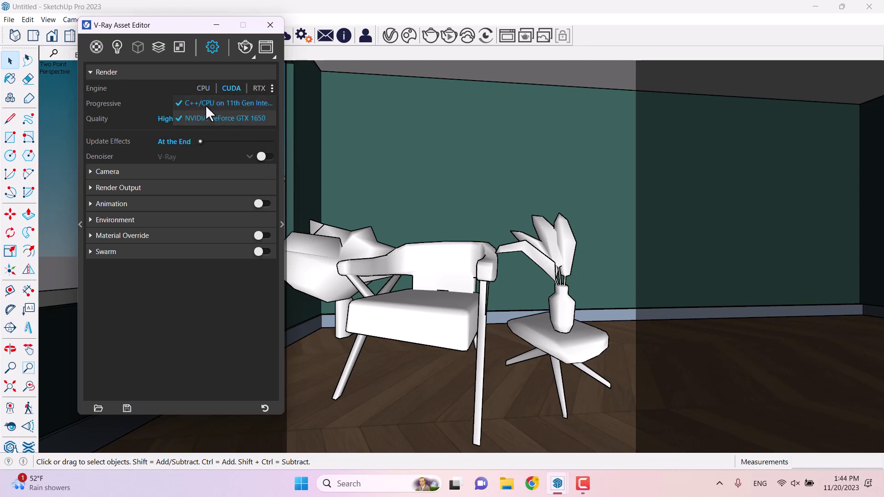
left_click(265, 157)
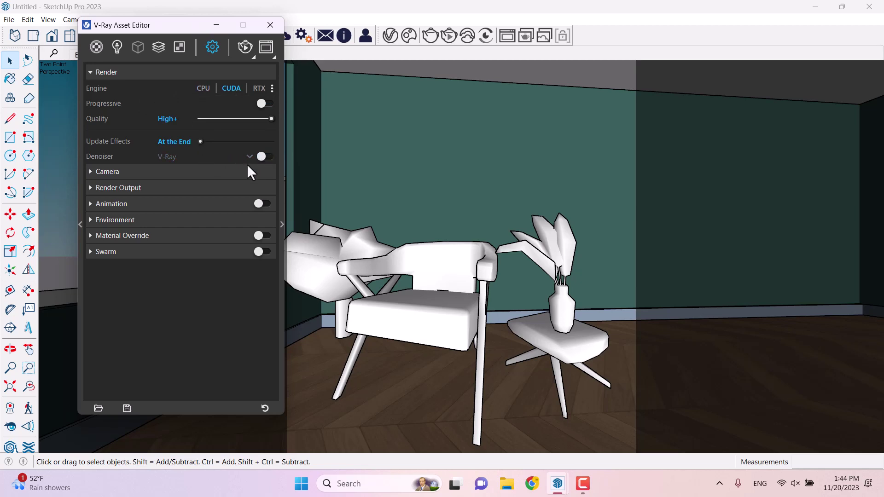
left_click(269, 26)
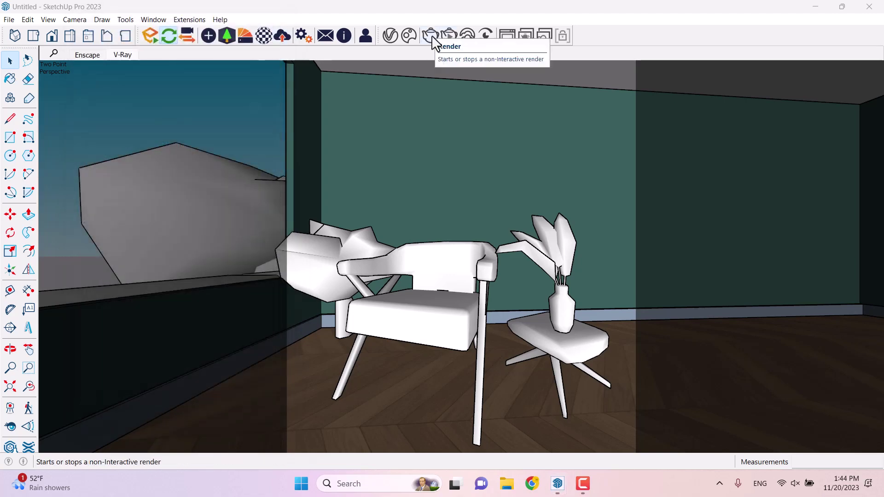
Render the sunlit armchair full-screen at 100% and switch the layer source to LightMix
left_click(433, 38)
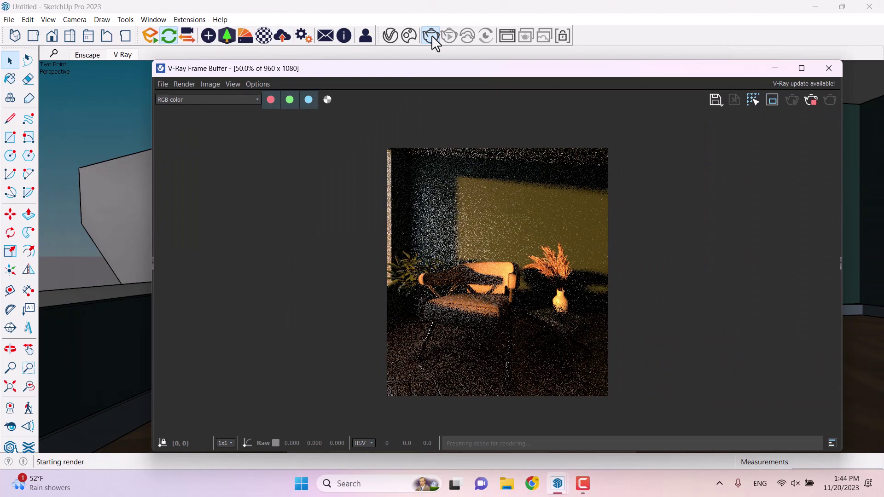
left_click(802, 69)
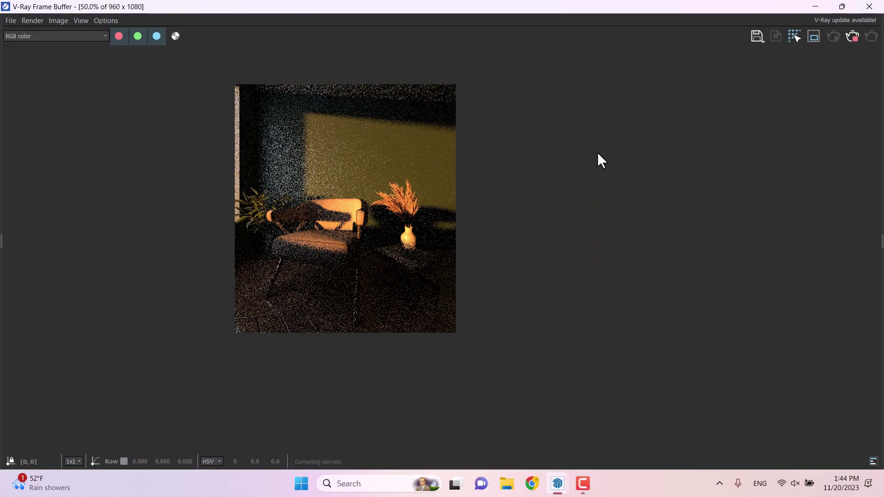
double_click(401, 194)
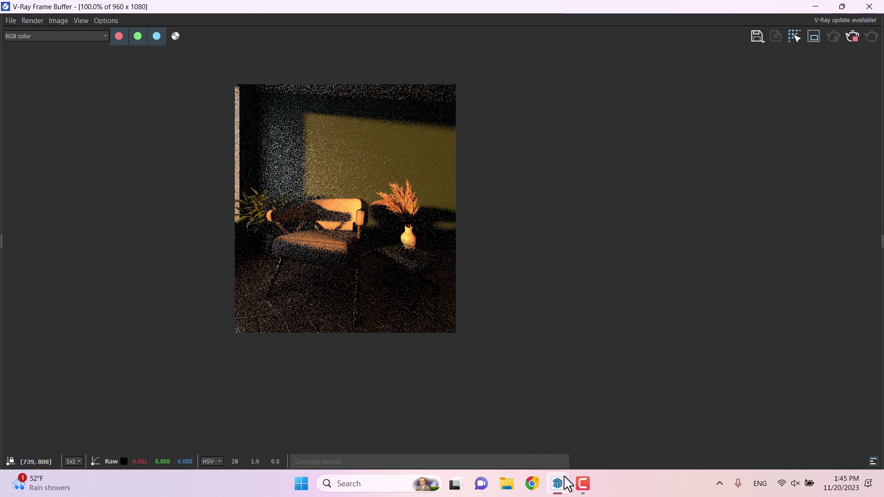
mouse_move(585, 488)
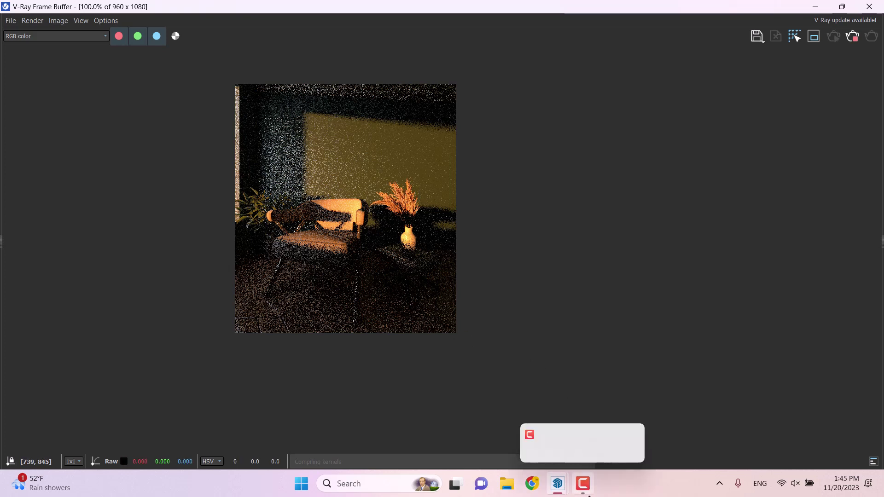
left_click(589, 495)
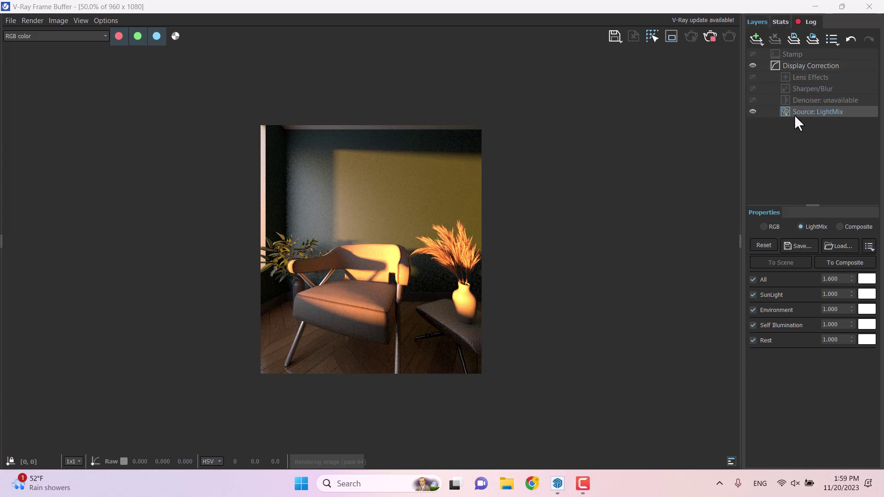
Set LightMix SunLight to 1.2, raise Environment to 2.400, and set All to 1.7
double_click(846, 295)
type("1.2")
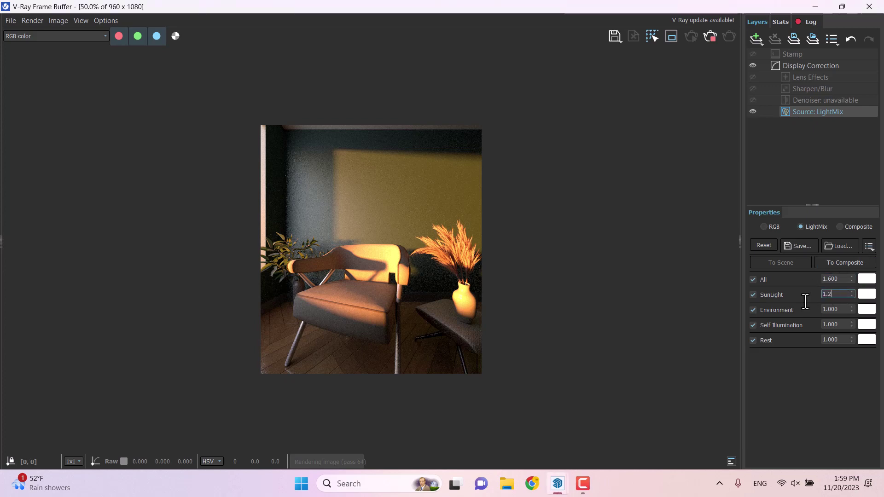
key("Return")
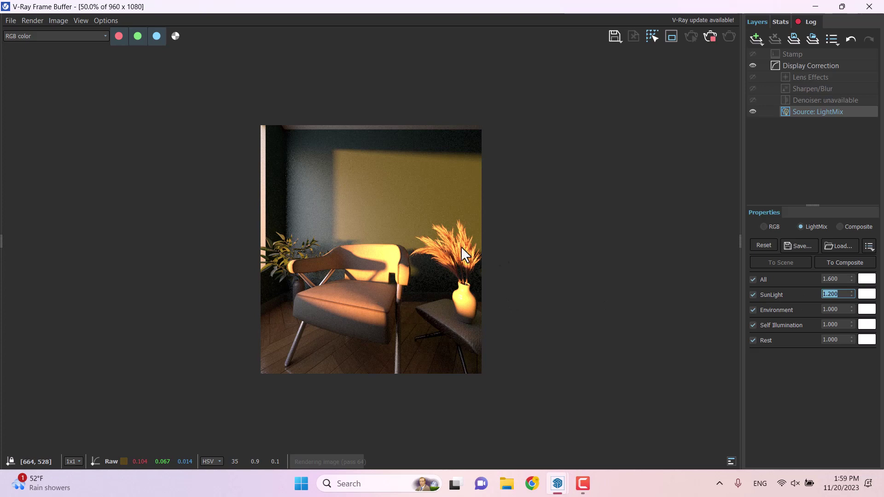
double_click(842, 313)
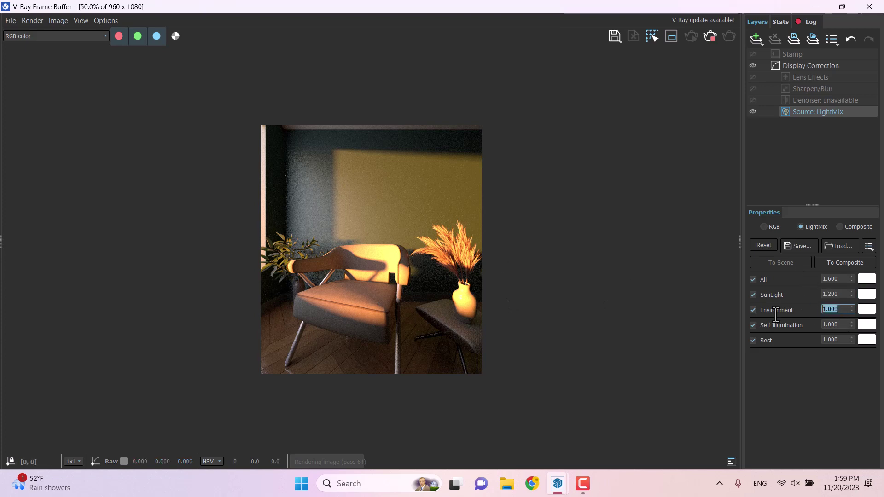
type("4")
key("Return")
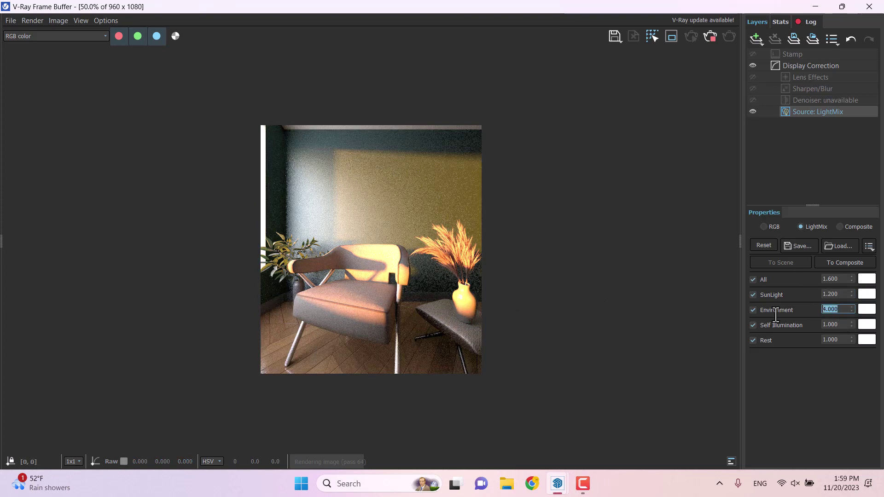
type("2")
key("Return")
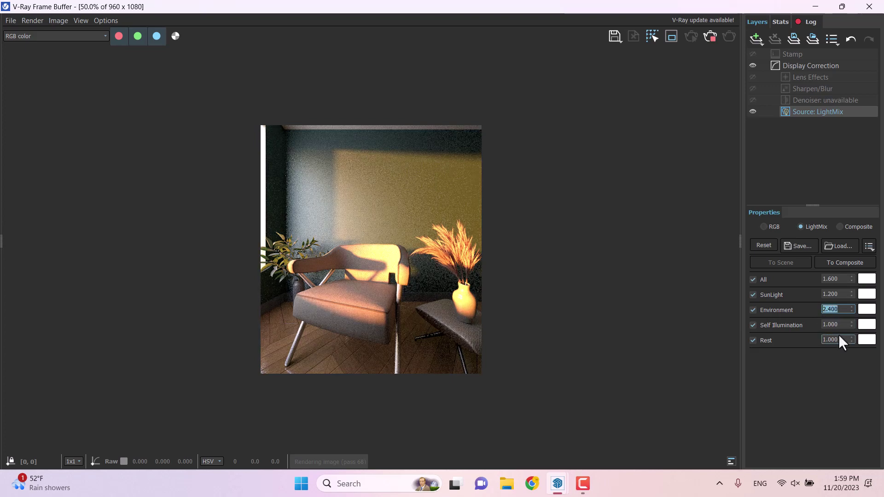
double_click(830, 280)
type("1.7")
key("Return")
Set the display correction exposure to 0.060
left_click(794, 64)
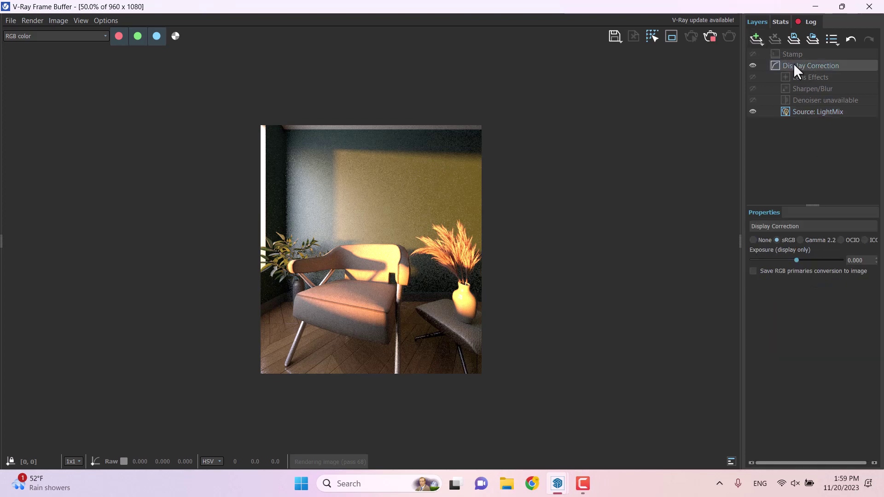
double_click(856, 260)
type("0.06")
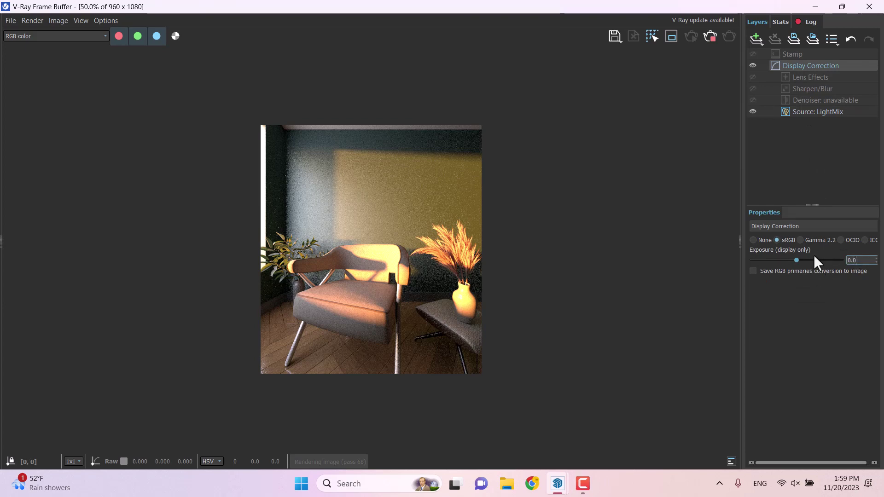
key("Return")
Add a Hue/Saturation layer and increase the image saturation
left_click(757, 36)
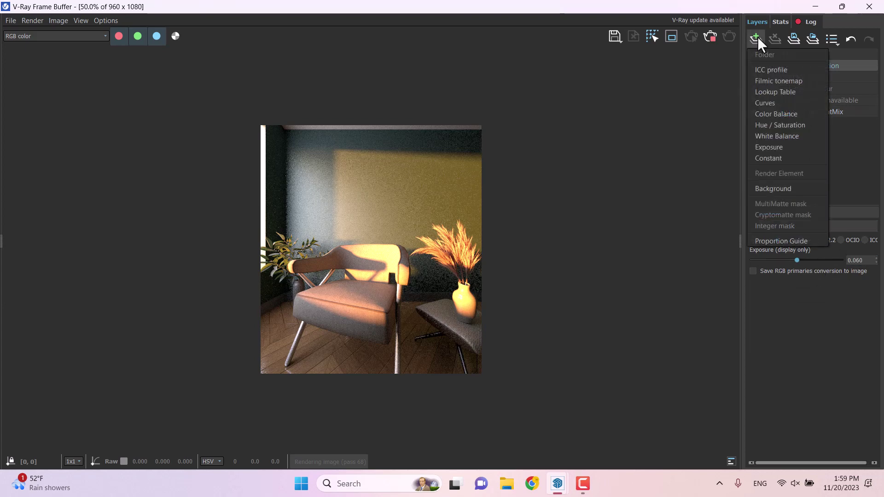
left_click(799, 121)
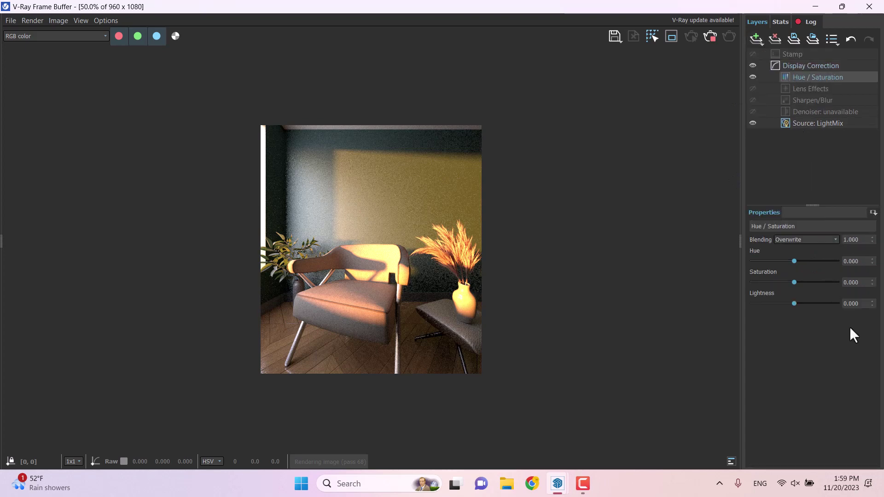
mouse_move(795, 282)
left_mouse_down()
mouse_move(805, 283)
mouse_move(794, 284)
left_mouse_up()
double_click(862, 283)
type("0.")
Add a White Balance layer with colour temperature 6700
left_click(755, 39)
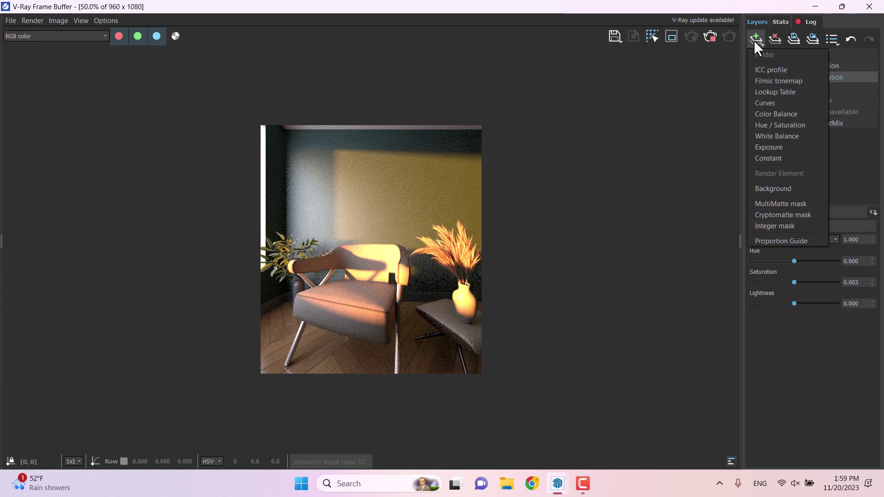
left_click(787, 137)
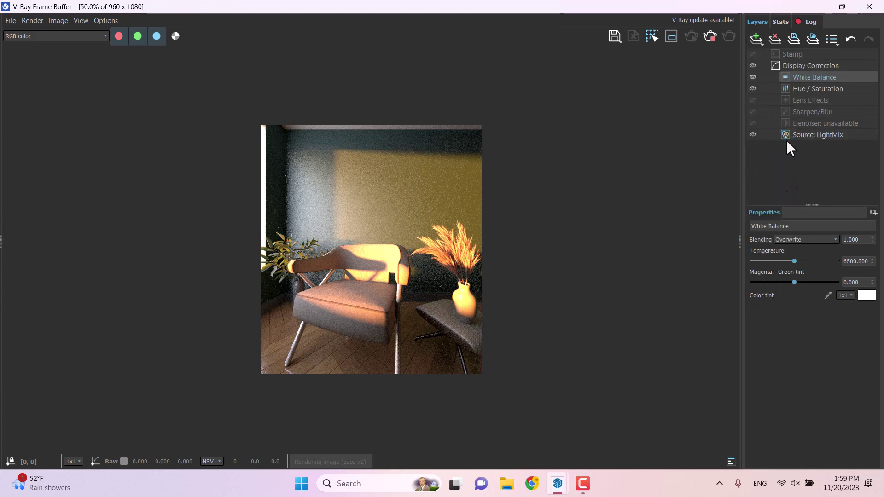
left_click_drag(797, 261, 882, 260)
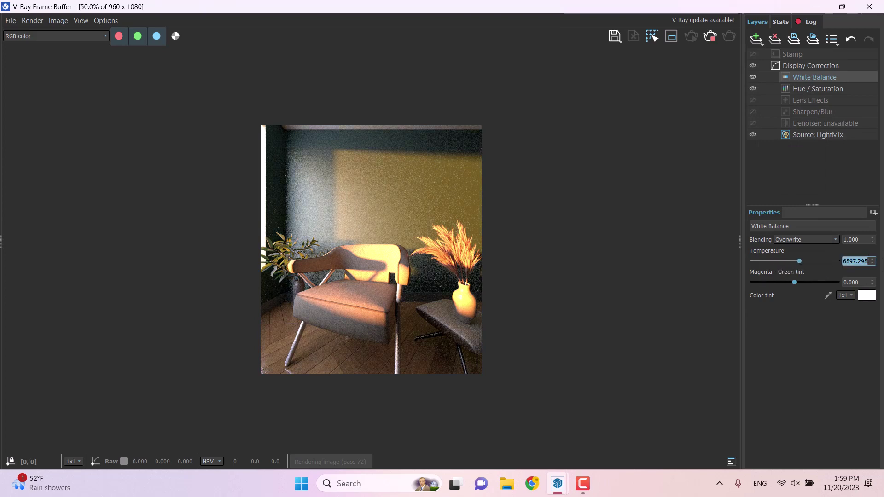
type("6700")
key("Return")
Add an Exposure layer with highlight burn 0.64, exposure 0.05 and contrast 0.04
left_click(757, 40)
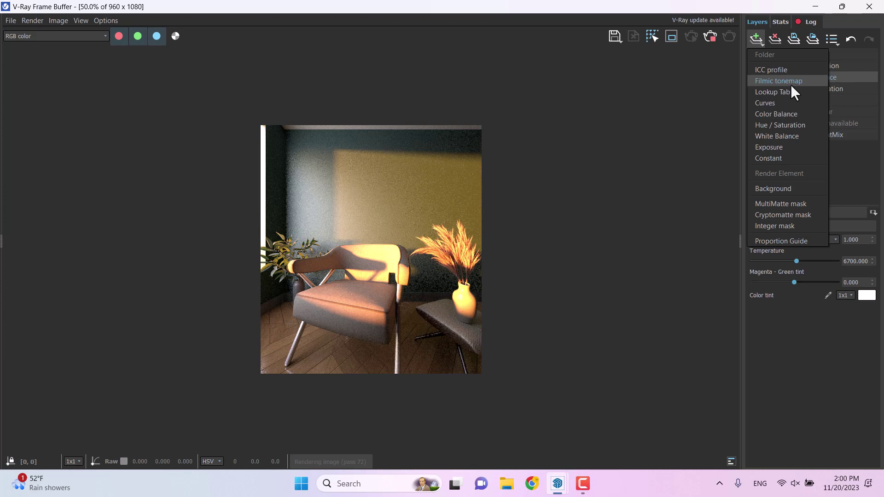
left_click(794, 151)
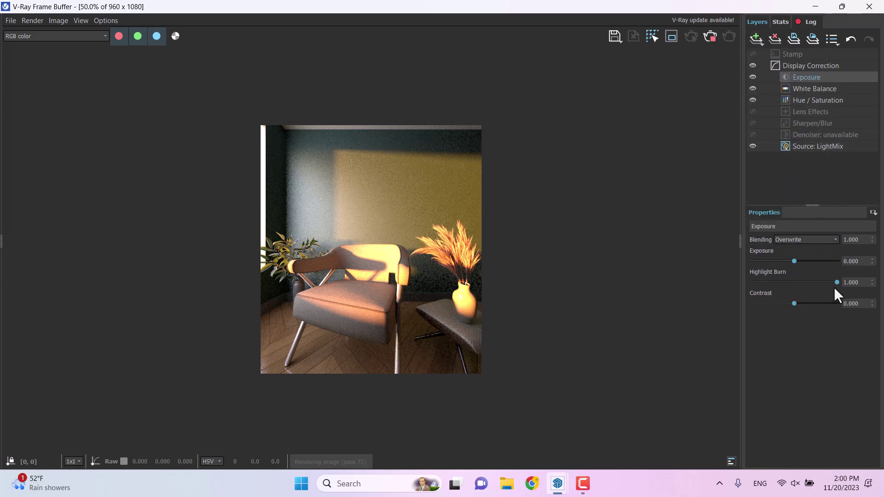
left_click_drag(823, 286, 807, 286)
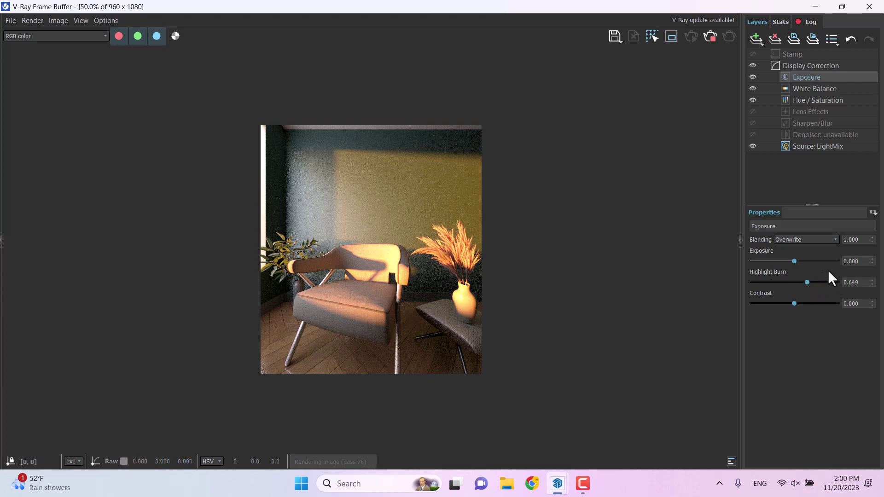
double_click(862, 285)
type("0.64")
key("Return")
double_click(861, 262)
type("0.")
double_click(855, 304)
type("0.040")
key("Return")
Save the render to the Desktop as vray.png, then minimise the frame buffer and SketchUp
left_click(614, 35)
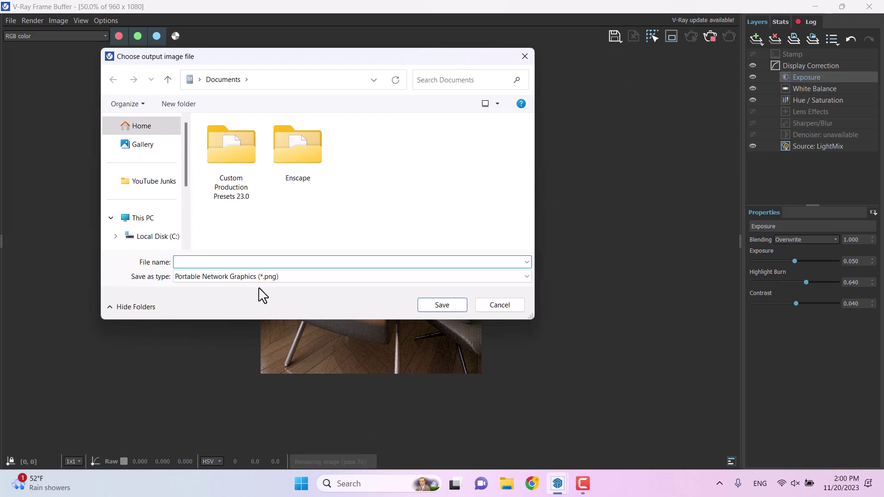
left_click(200, 80)
left_click(205, 94)
scroll(336, 221, "down", 3)
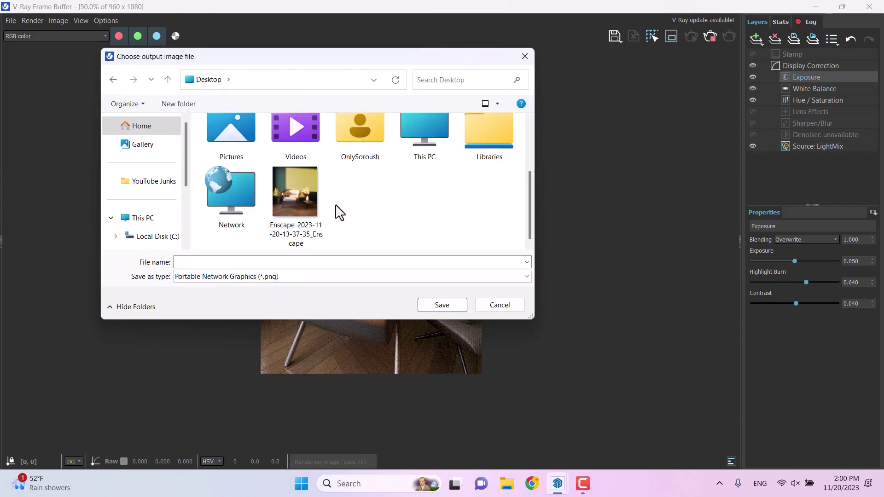
left_click(216, 262)
type("v")
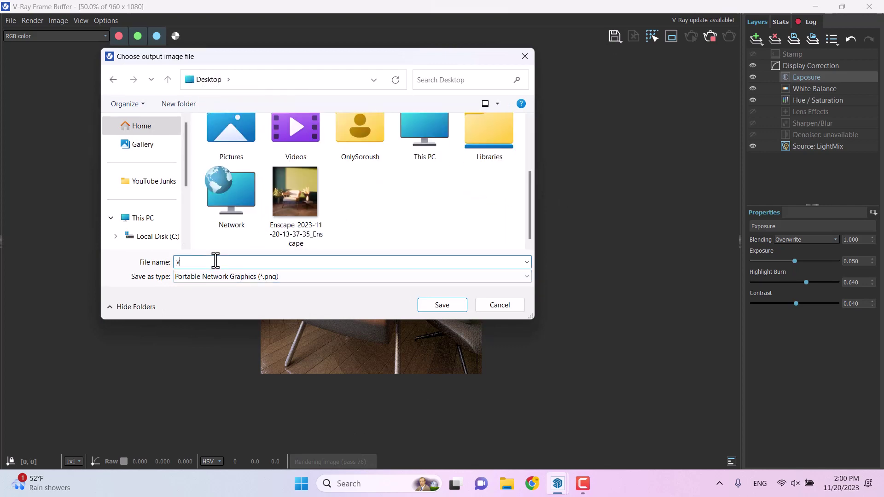
type("ray")
left_click(443, 305)
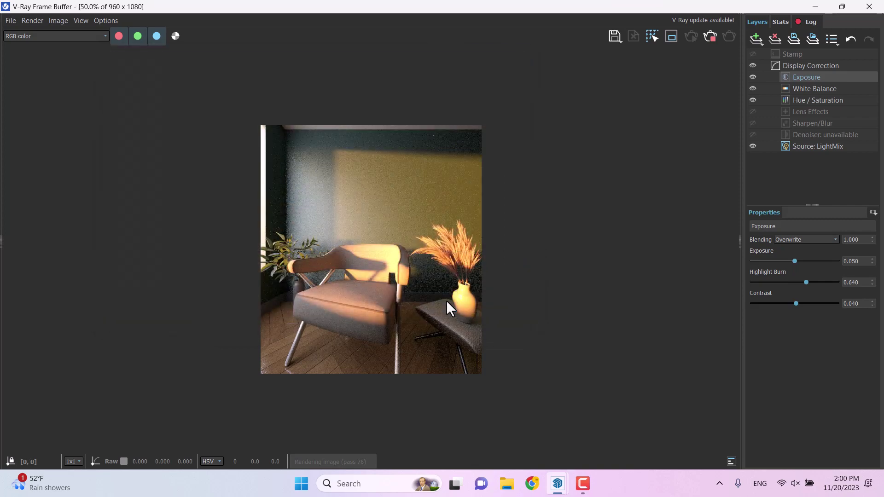
left_click(815, 6)
left_click(813, 6)
Open the Enscape render from the desktop beside vray.png in Photos
right_click(187, 111)
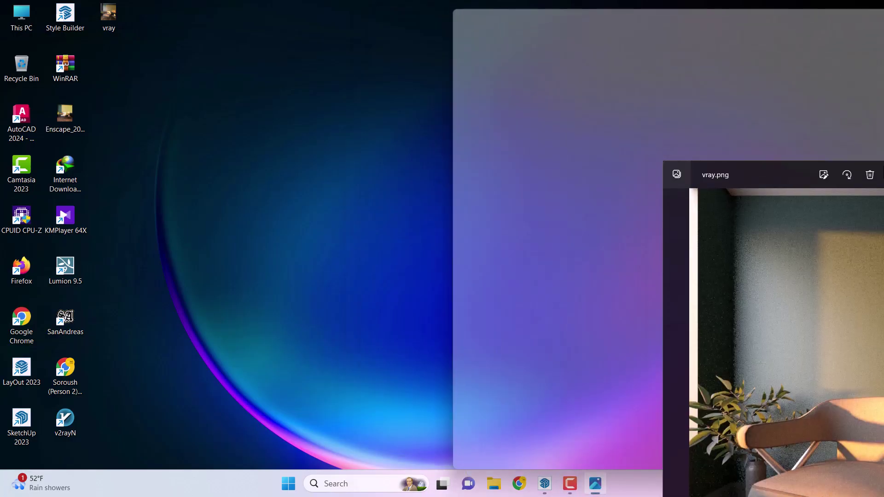
left_click(381, 304)
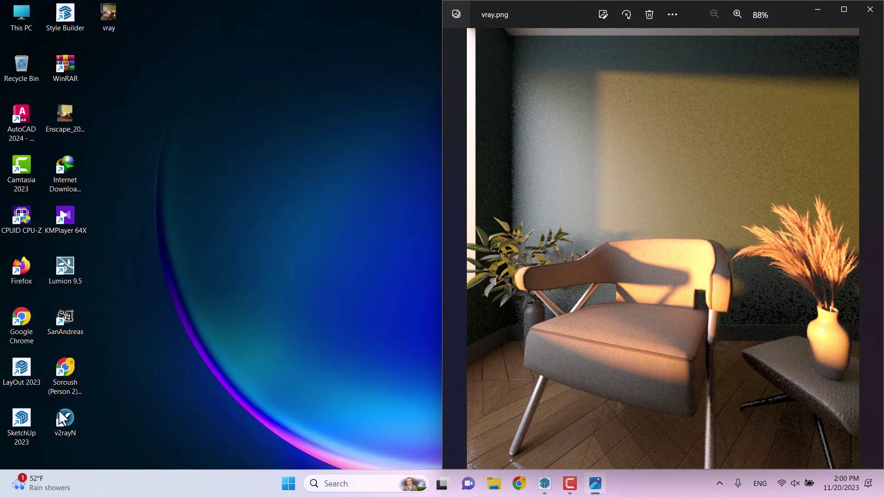
double_click(64, 115)
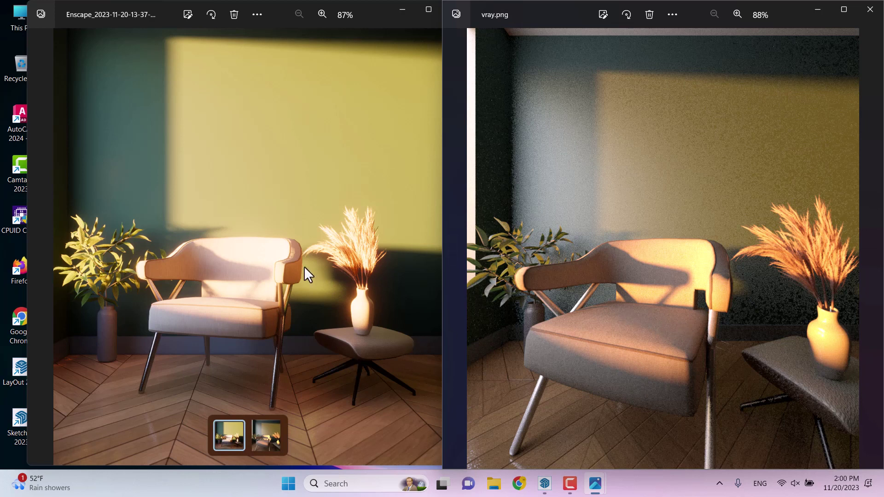
Check the render log and elapsed time, stop the render, and minimise the frame buffer
mouse_move(549, 487)
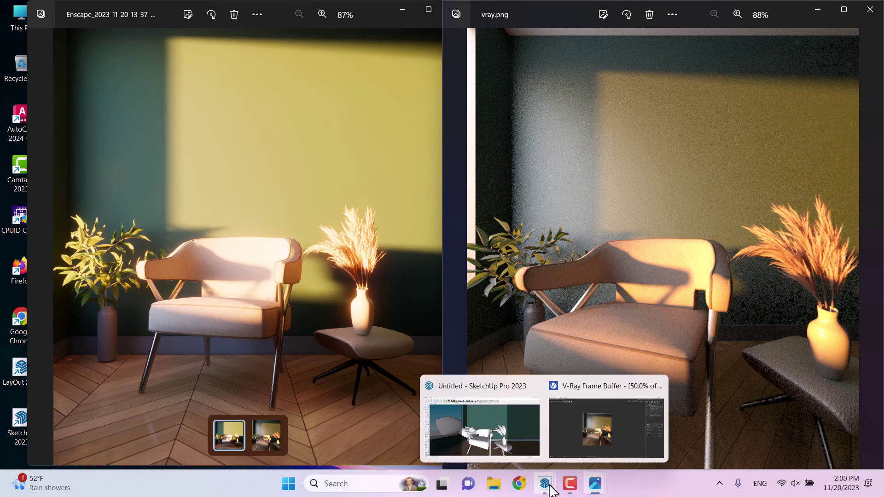
left_click(593, 414)
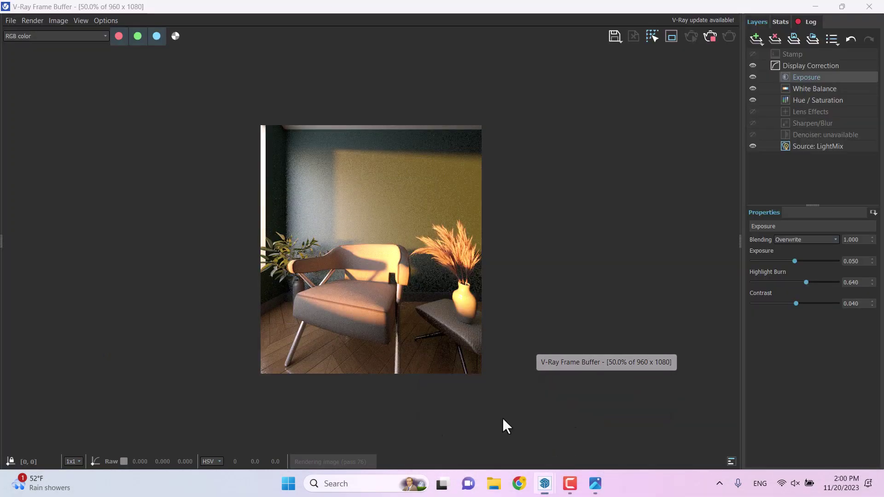
left_click(806, 21)
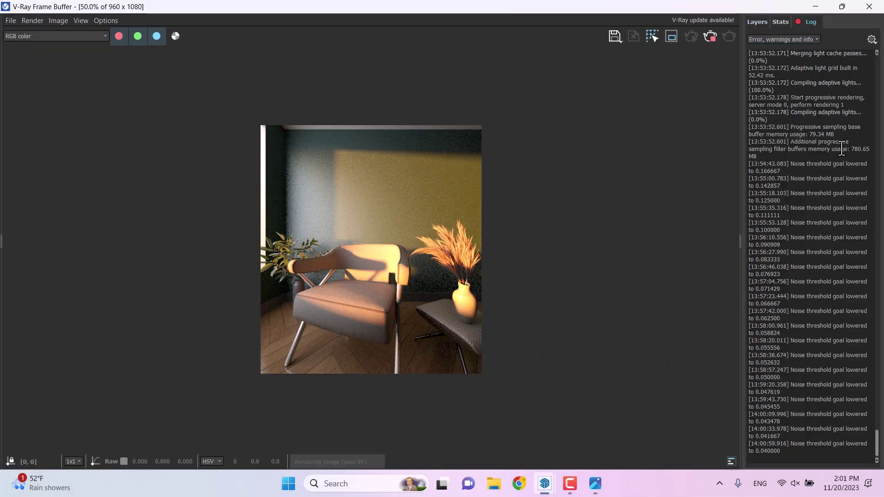
left_click(789, 20)
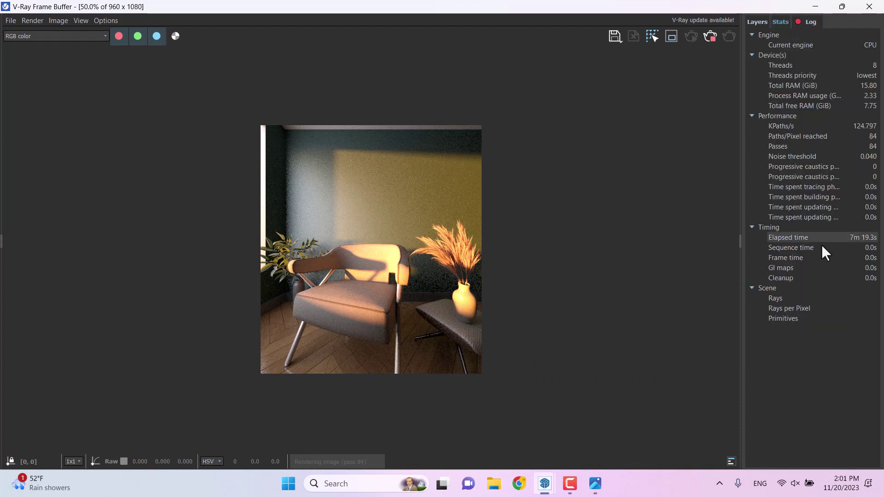
left_click(863, 238)
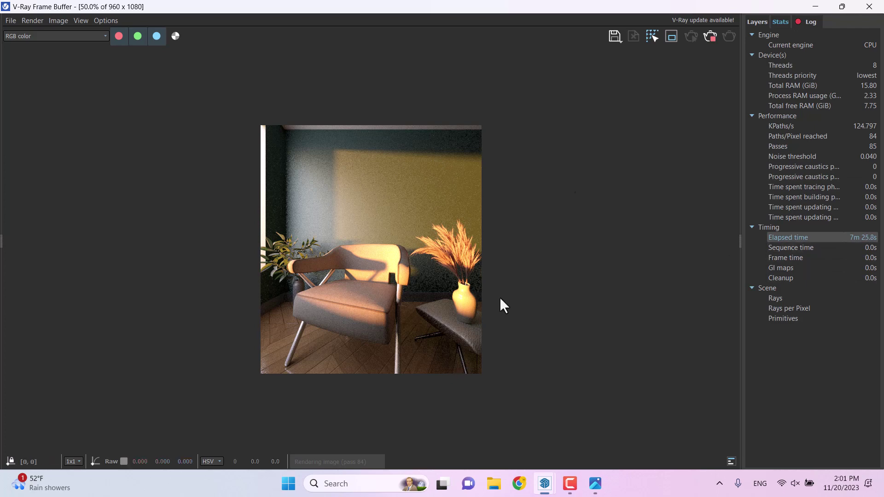
left_click(710, 37)
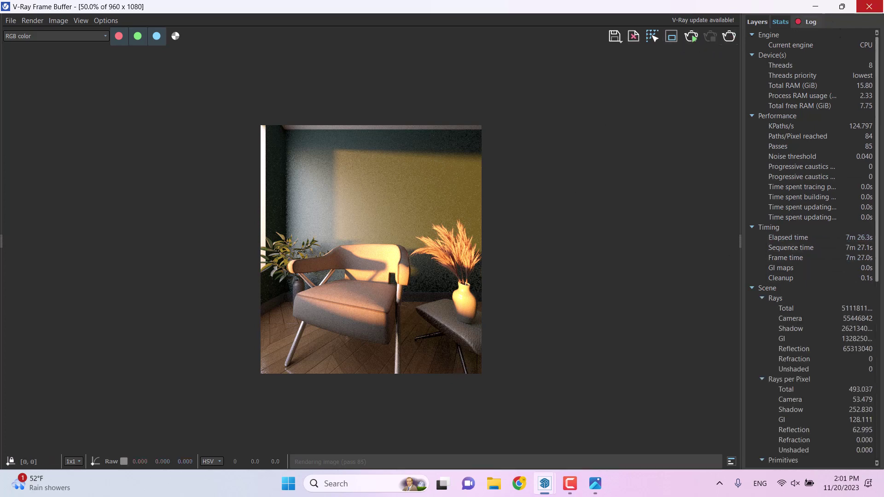
left_click(815, 7)
left_click(269, 280)
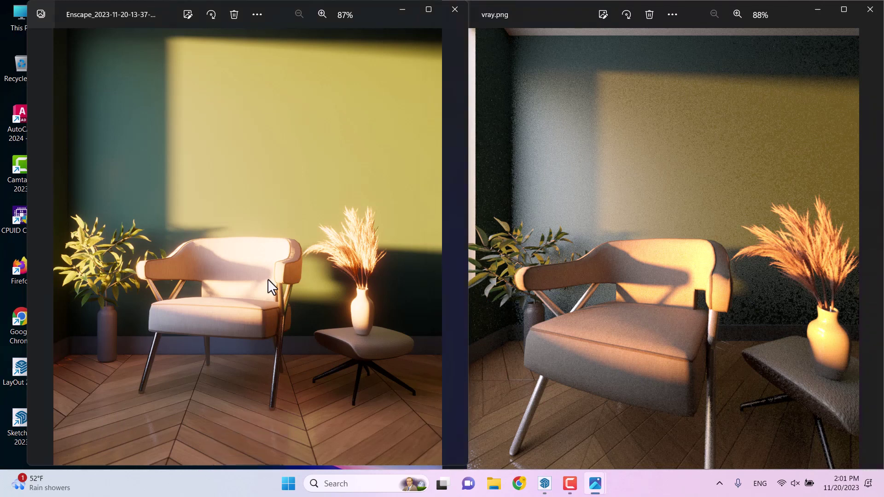